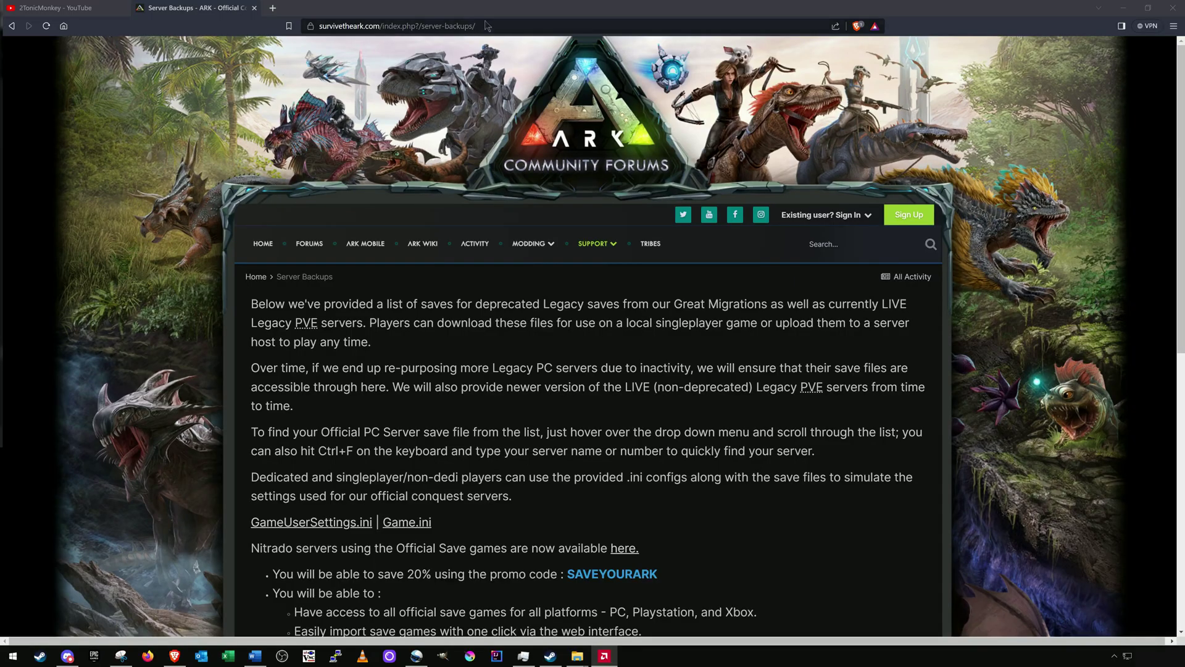
- Show the August 2023 server list on the ARK server backups page and browse its entries
{"action": "left_click", "coordinate": [519, 30]}
{"action": "left_click", "coordinate": [519, 31]}
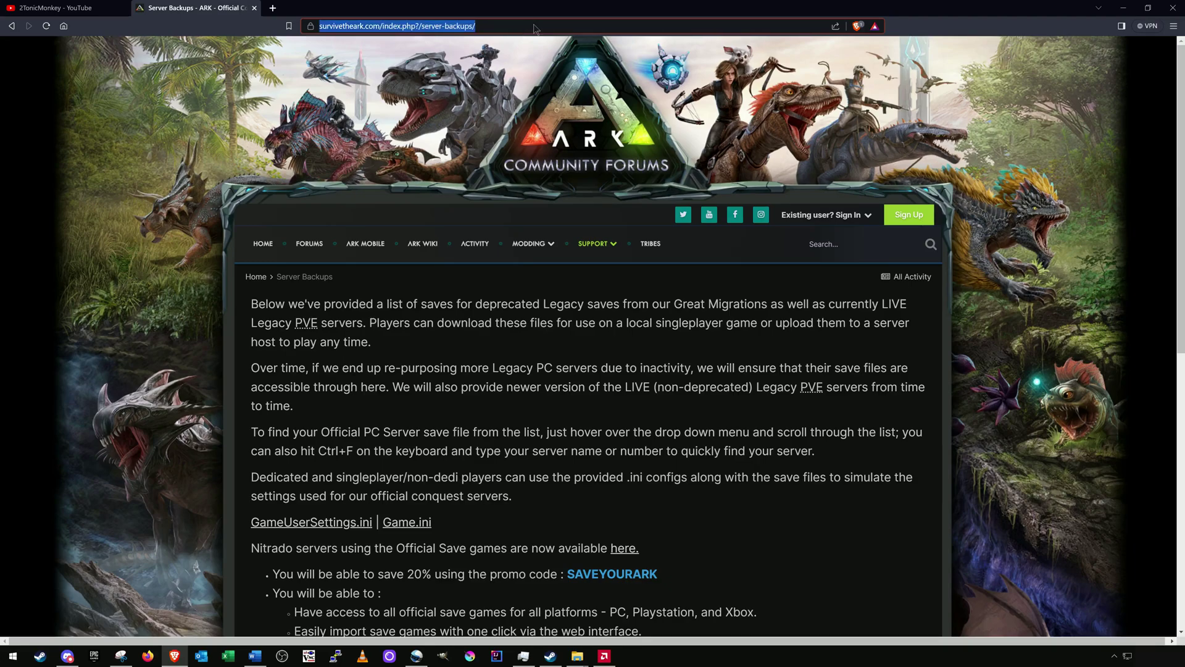
{"action": "scroll", "coordinate": [590, 203], "scroll_direction": "down", "scroll_amount": 6}
{"action": "scroll", "coordinate": [581, 238], "scroll_direction": "down", "scroll_amount": 2}
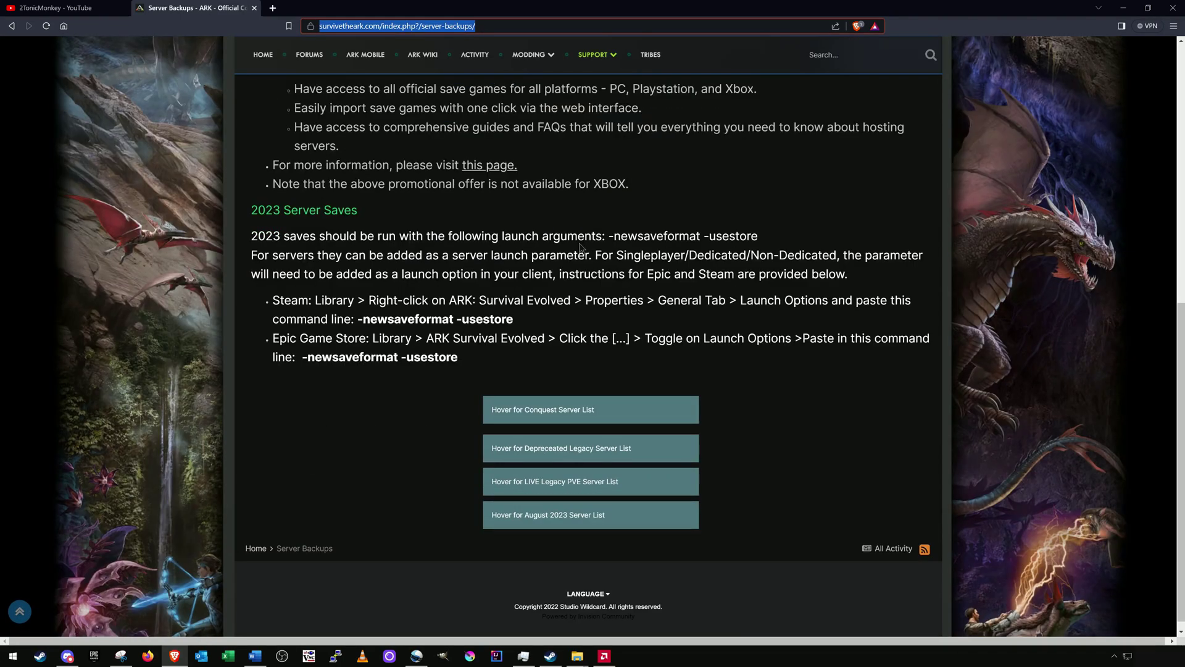
{"action": "mouse_move", "coordinate": [585, 513]}
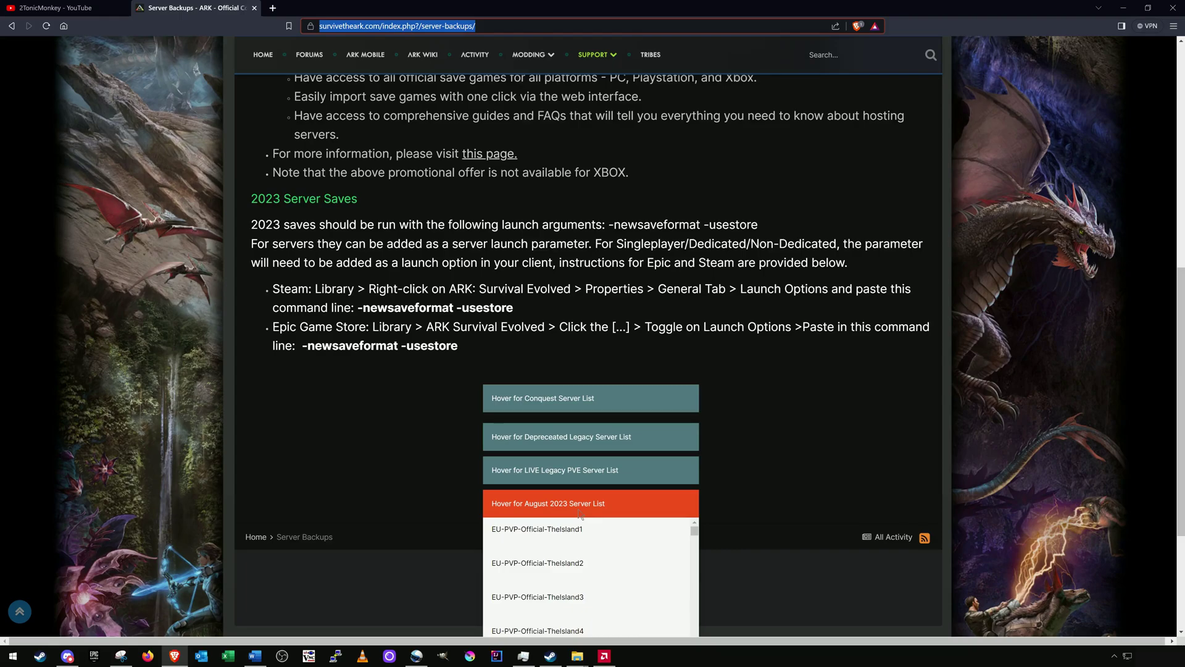
{"action": "scroll", "coordinate": [584, 510], "scroll_direction": "down", "scroll_amount": 3}
{"action": "scroll", "coordinate": [587, 506], "scroll_direction": "down", "scroll_amount": 15}
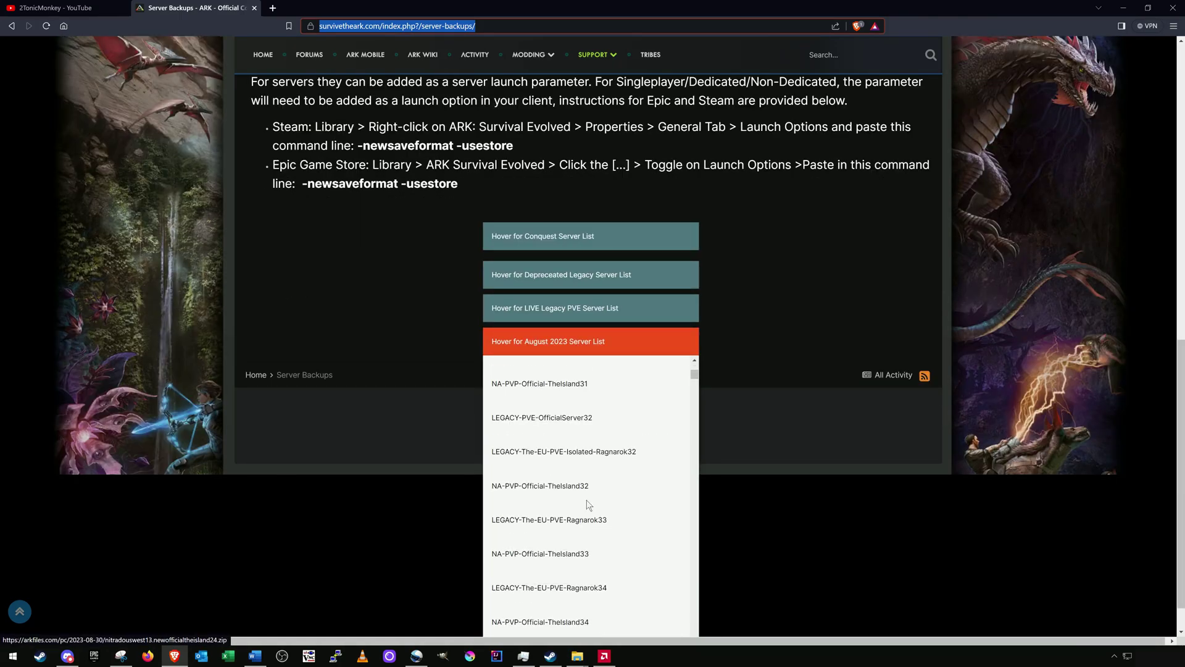
- Find 732 on the page and download the save for NA-PVE-Official-ScorchedEarth732
{"action": "key", "text": "ctrl+f"}
{"action": "type", "text": "732"}
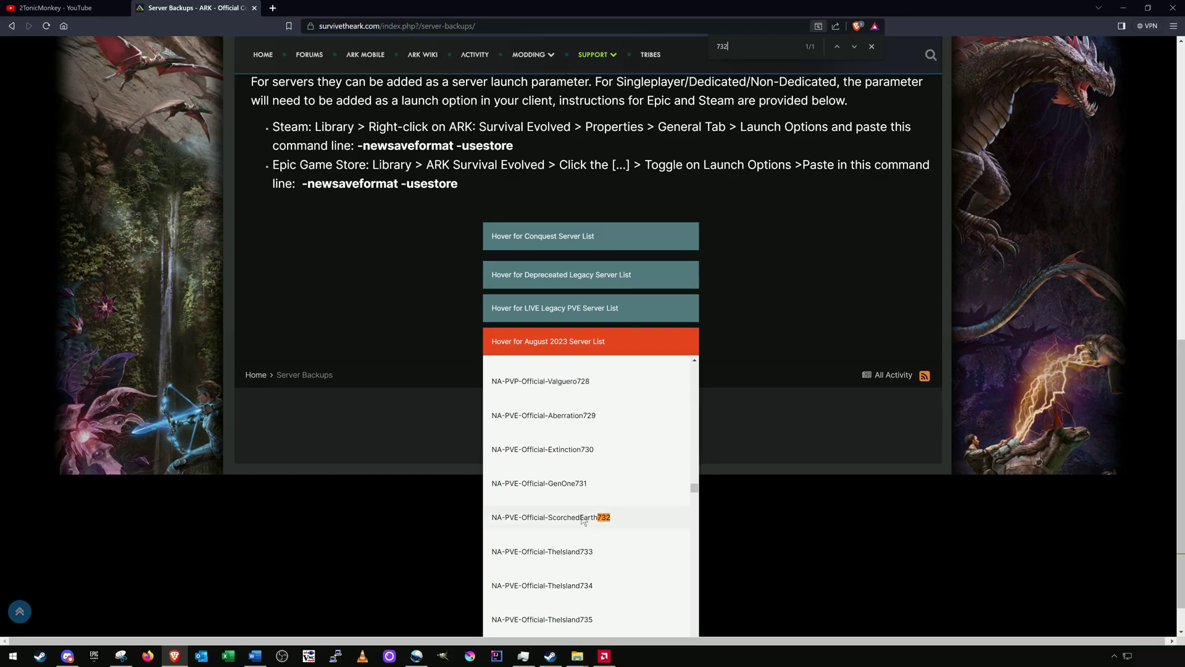
{"action": "left_click", "coordinate": [579, 521]}
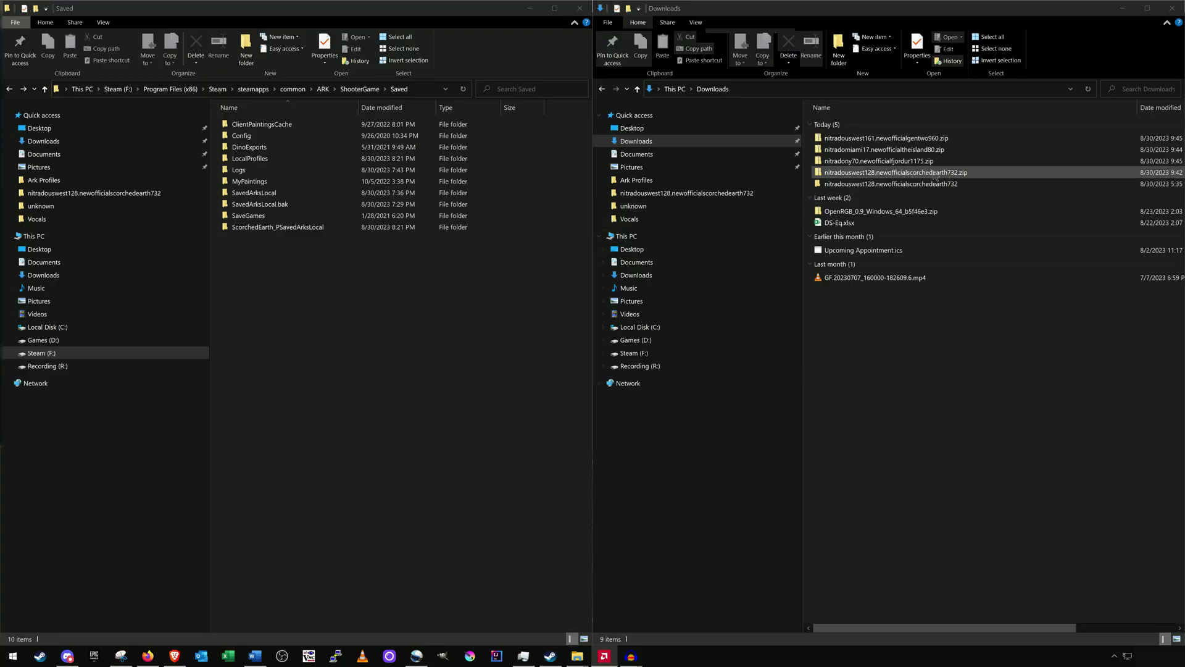
- Extract nitradouswest128.newofficialscorchedearth732.zip to the default folder in Downloads
{"action": "right_click", "coordinate": [930, 174]}
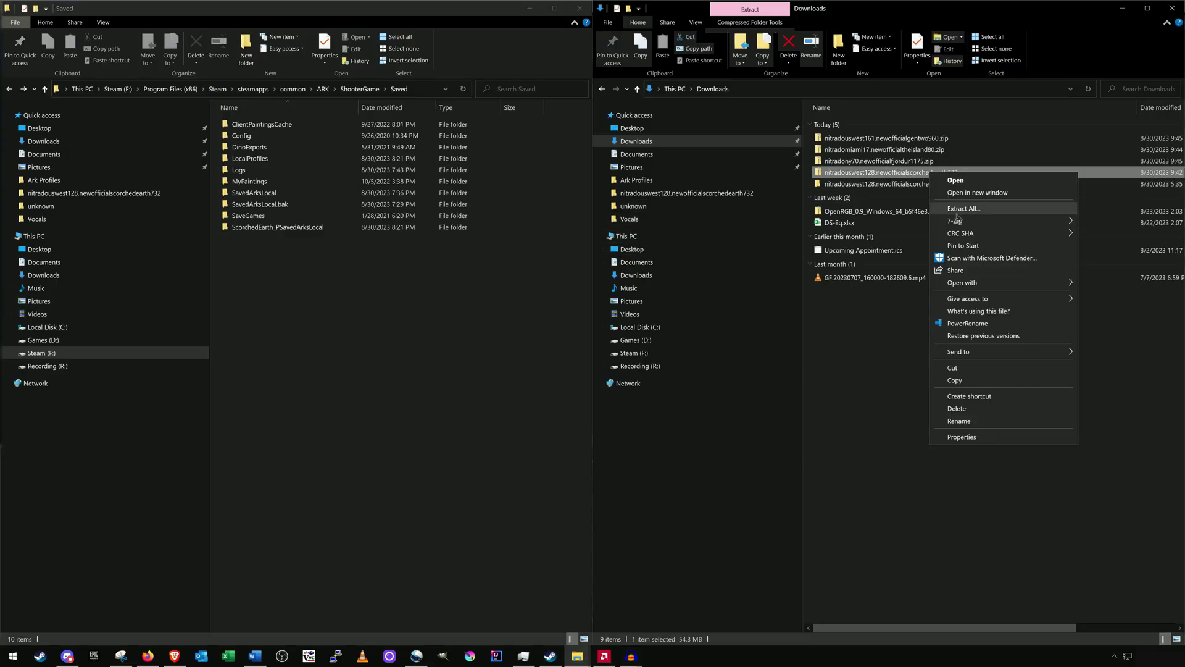
{"action": "left_click", "coordinate": [955, 209]}
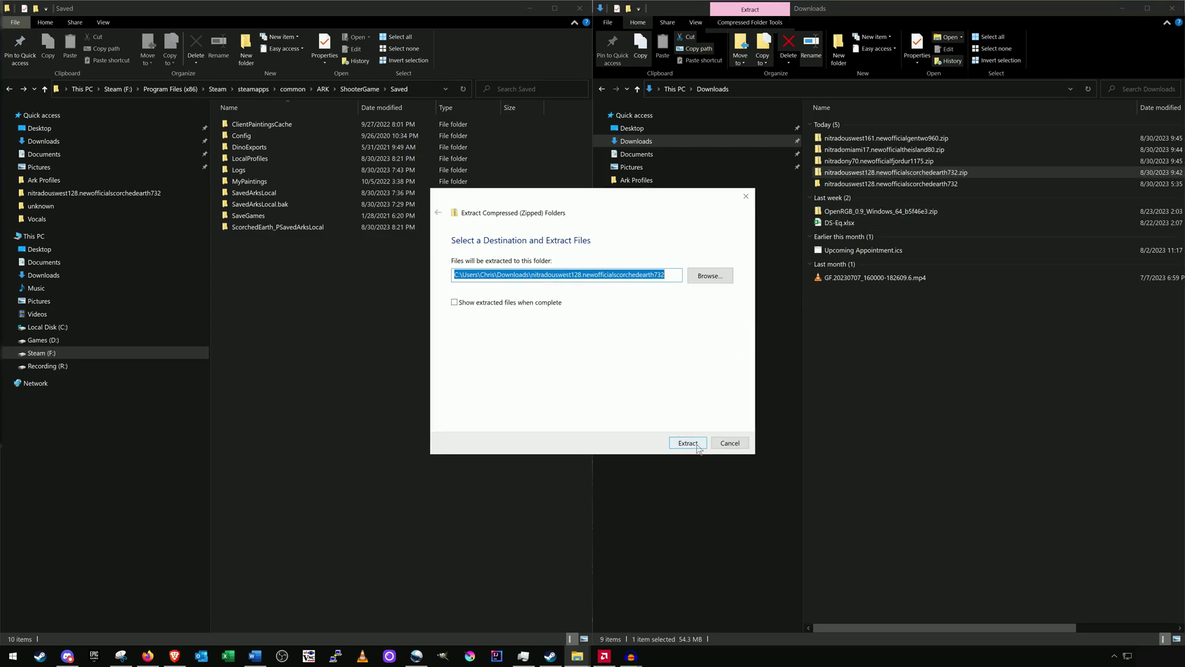
{"action": "left_click", "coordinate": [698, 447]}
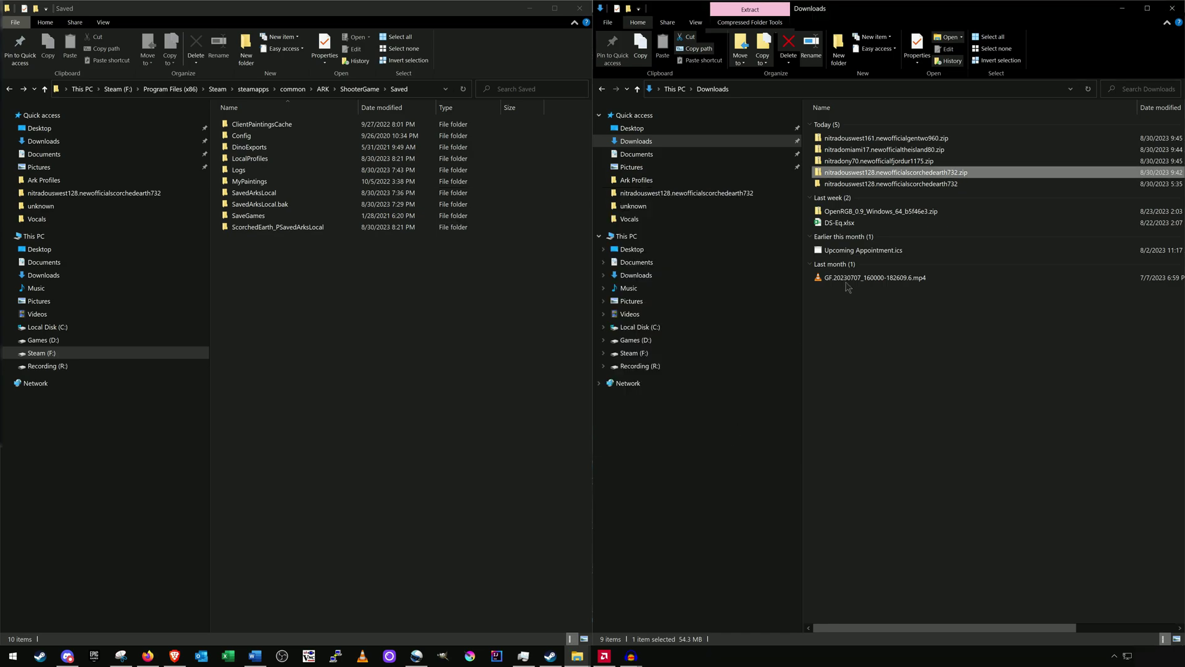
- Open the extracted nitradouswest128.newofficialscorchedearth732 folder and look through its save files
{"action": "left_click", "coordinate": [942, 184]}
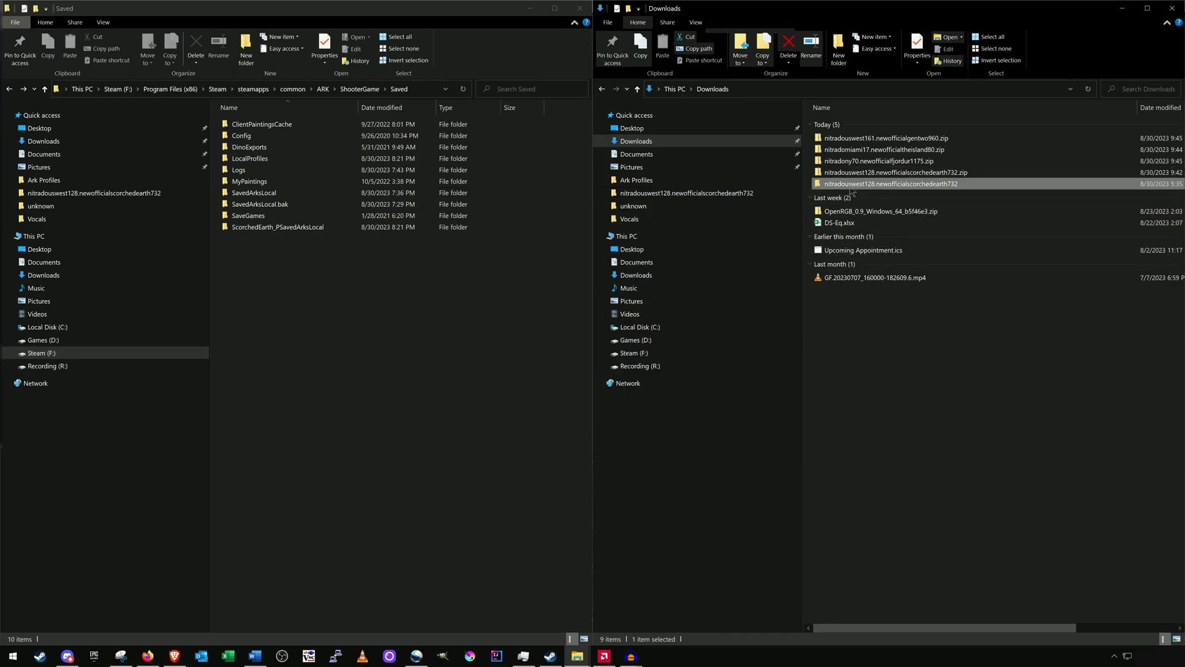
{"action": "mouse_move", "coordinate": [845, 193]}
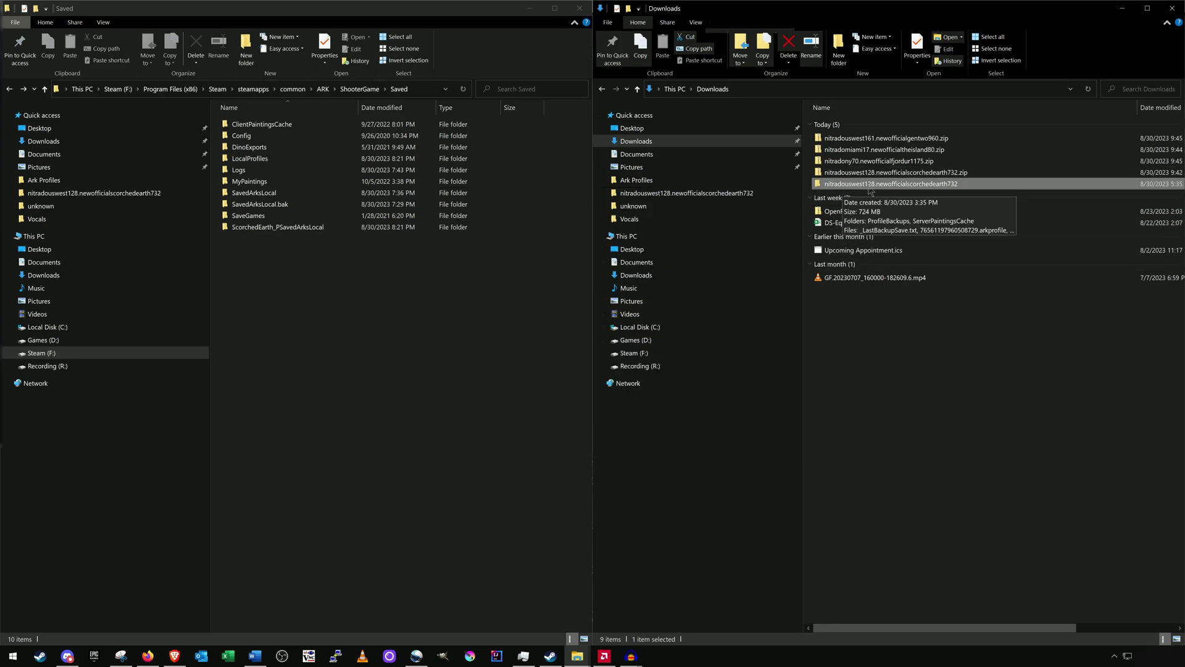
{"action": "double_click", "coordinate": [869, 185]}
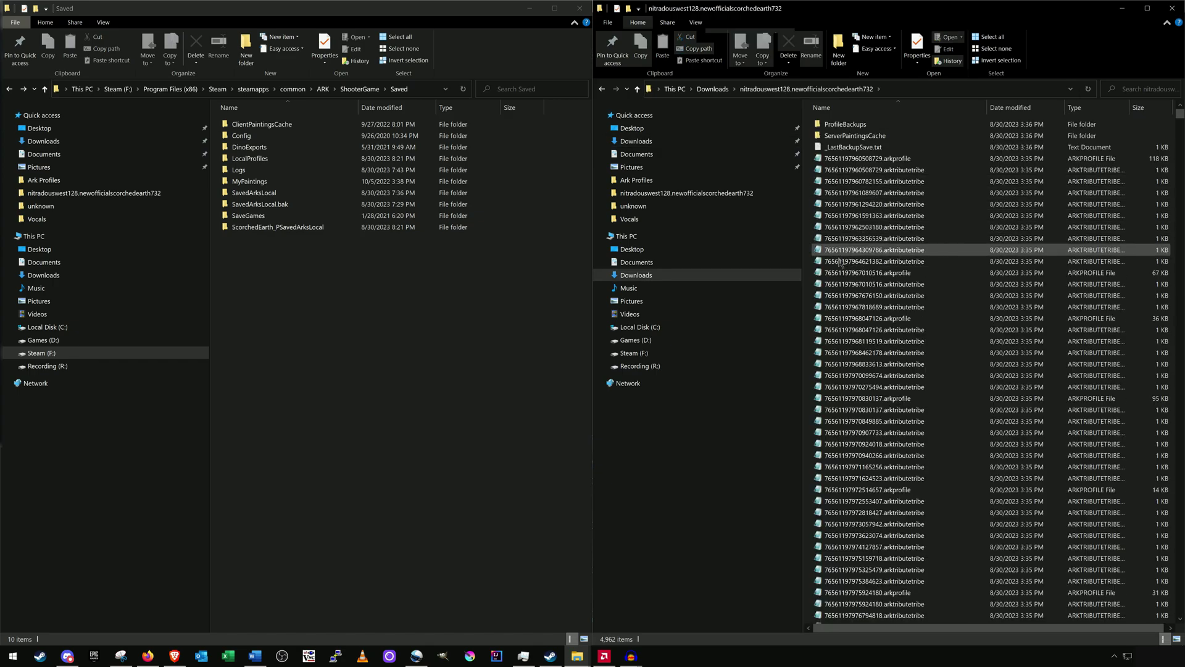
{"action": "scroll", "coordinate": [858, 290], "scroll_direction": "down", "scroll_amount": 6}
{"action": "scroll", "coordinate": [855, 293], "scroll_direction": "down", "scroll_amount": 12}
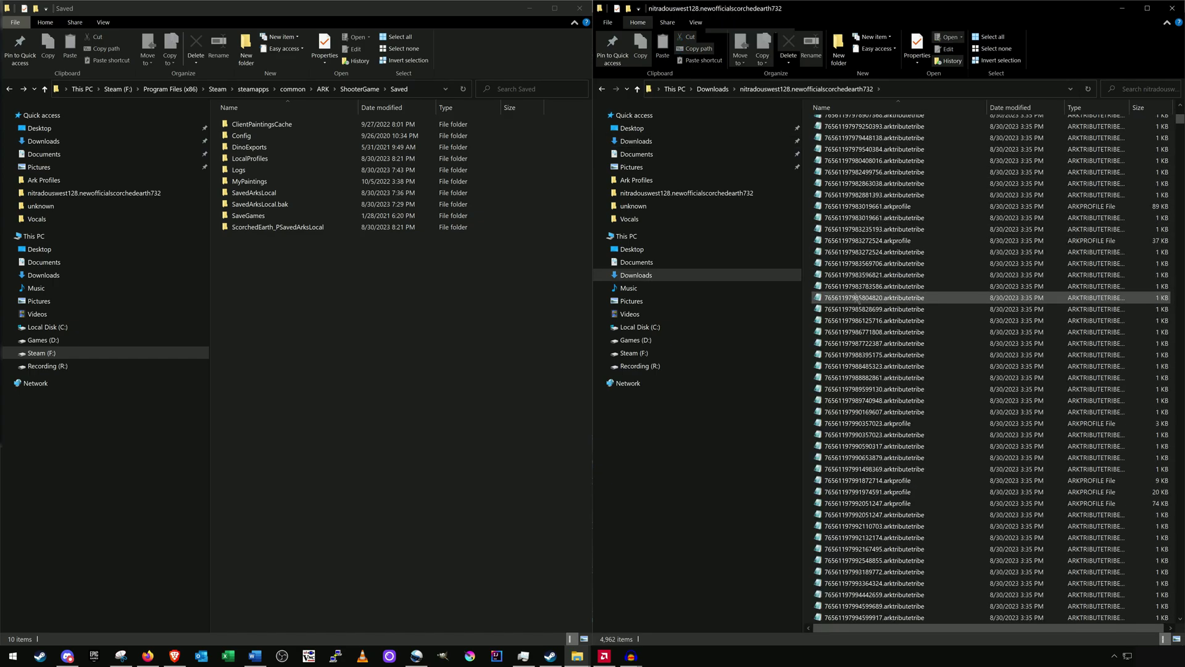
{"action": "scroll", "coordinate": [859, 301], "scroll_direction": "up", "scroll_amount": 18}
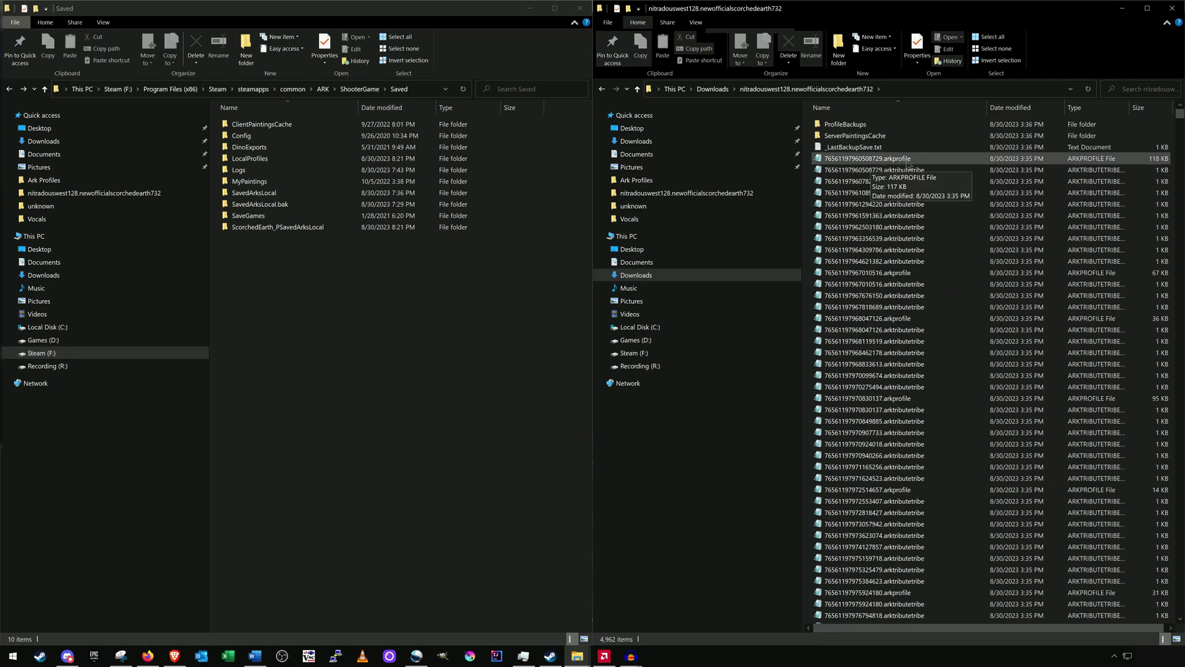
- Inspect the PlayerCharacterName entry in the first .arkprofile file, then close the file
{"action": "double_click", "coordinate": [908, 160]}
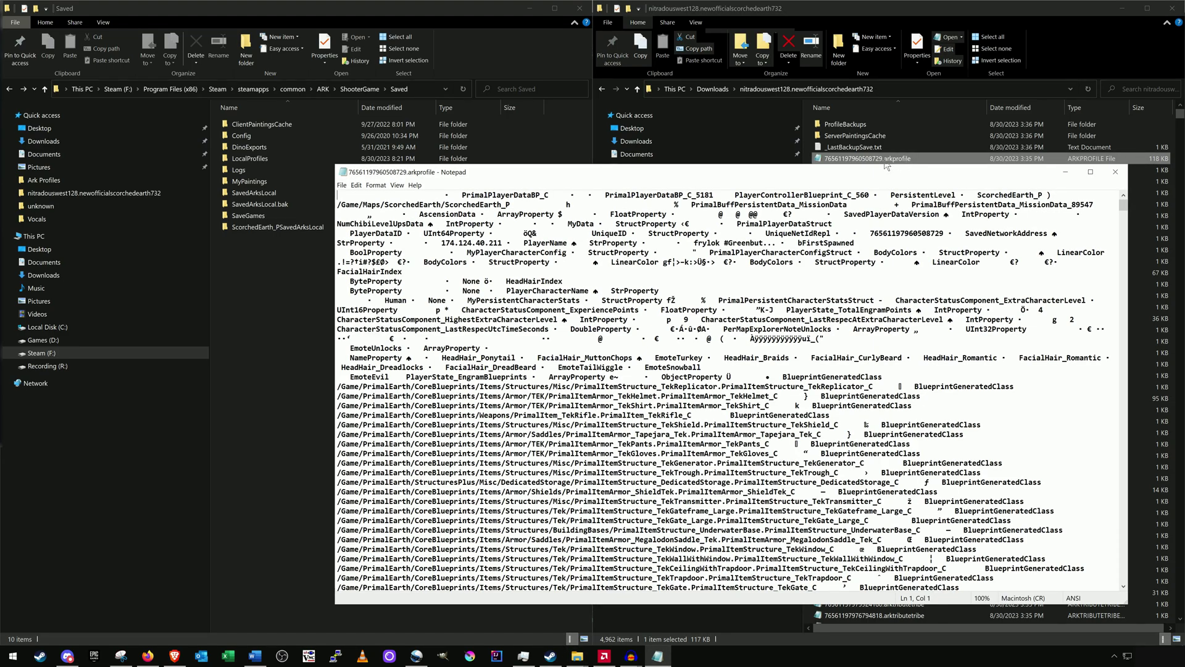
{"action": "left_click_drag", "start_coordinate": [663, 293], "coordinate": [609, 294]}
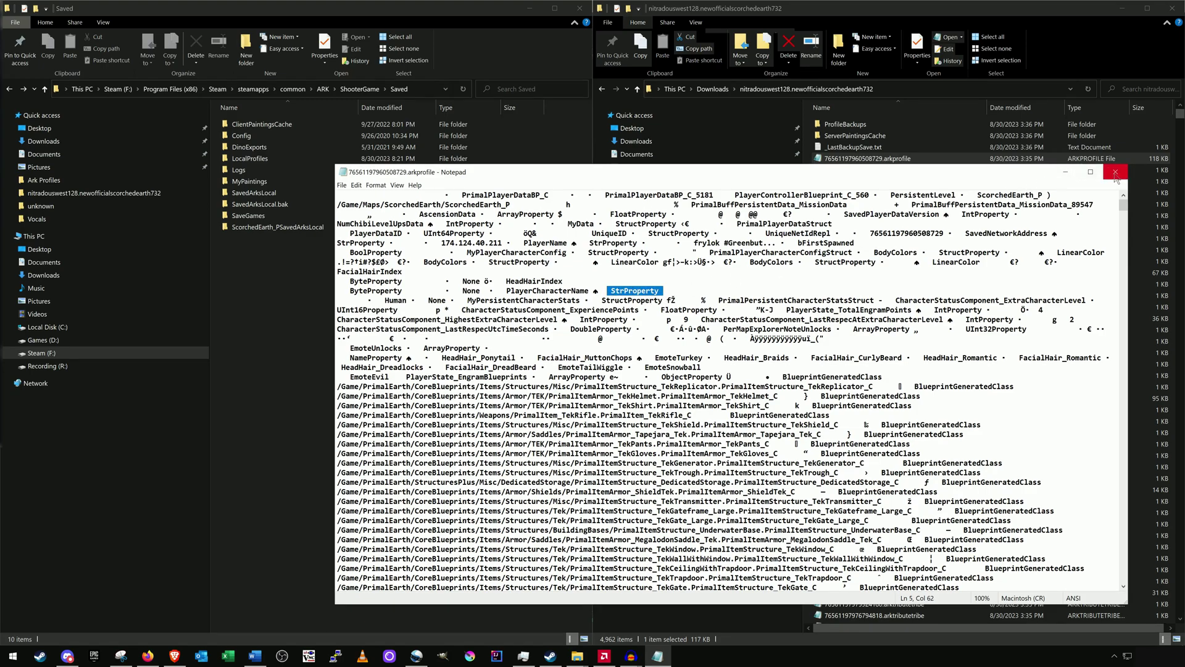
{"action": "left_click", "coordinate": [1115, 173]}
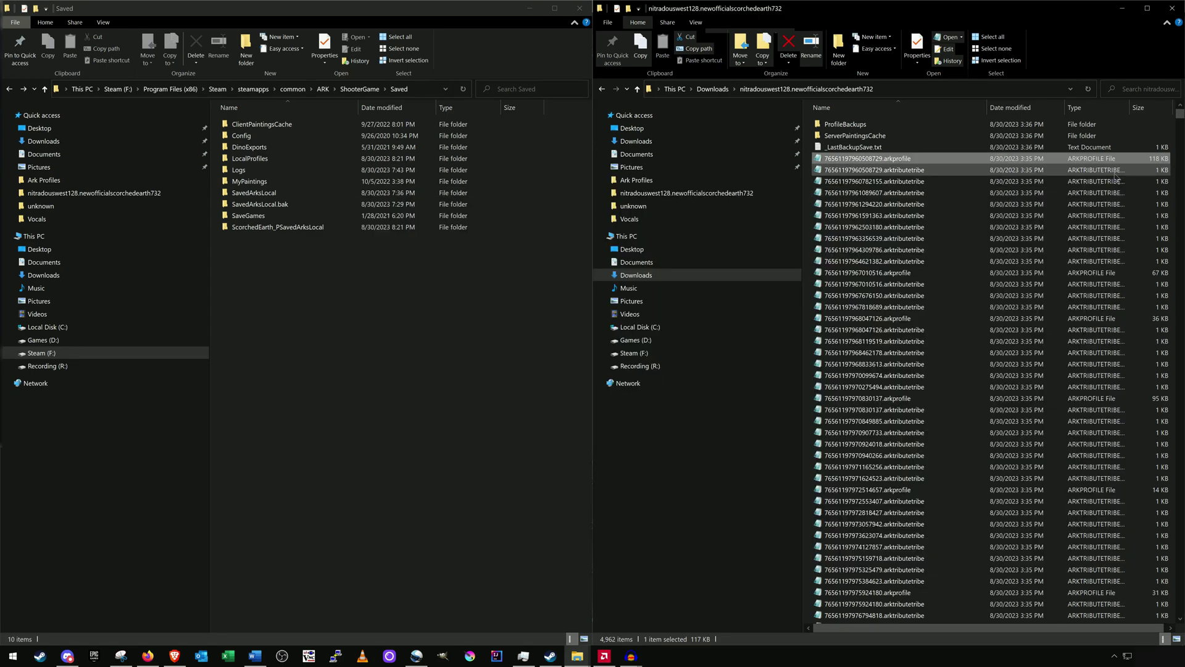
- Sort the extracted files by size, largest first, and check the PlayerCharacterName value in the largest .arkprofile file
{"action": "left_click", "coordinate": [1147, 111]}
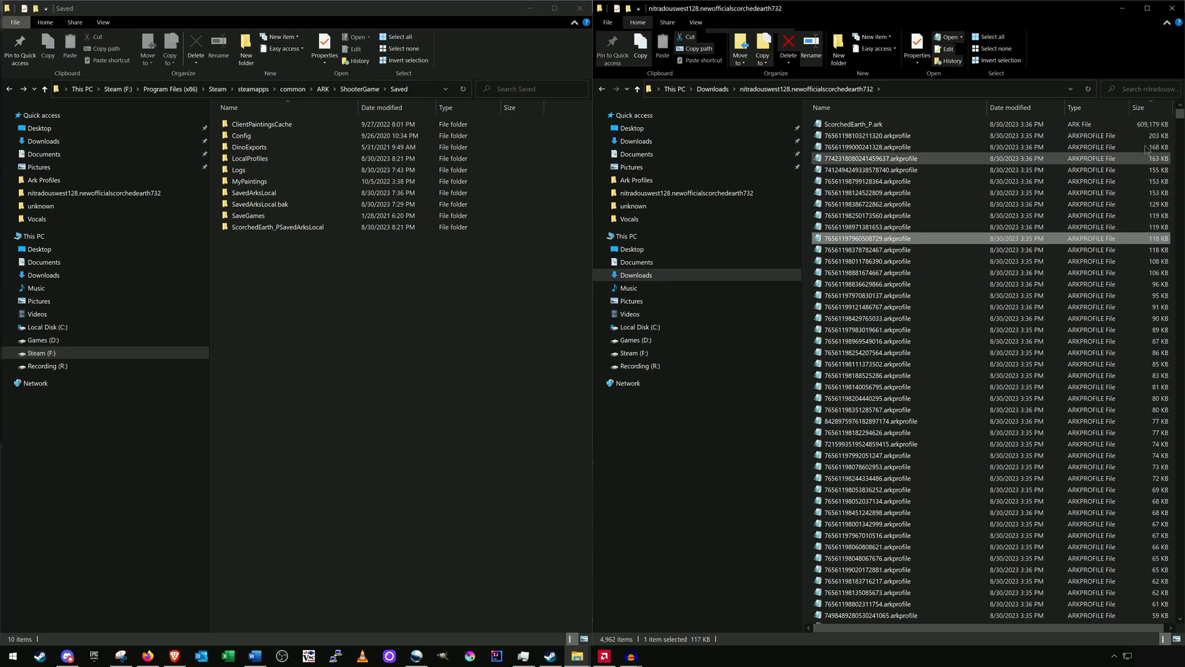
{"action": "double_click", "coordinate": [1104, 137]}
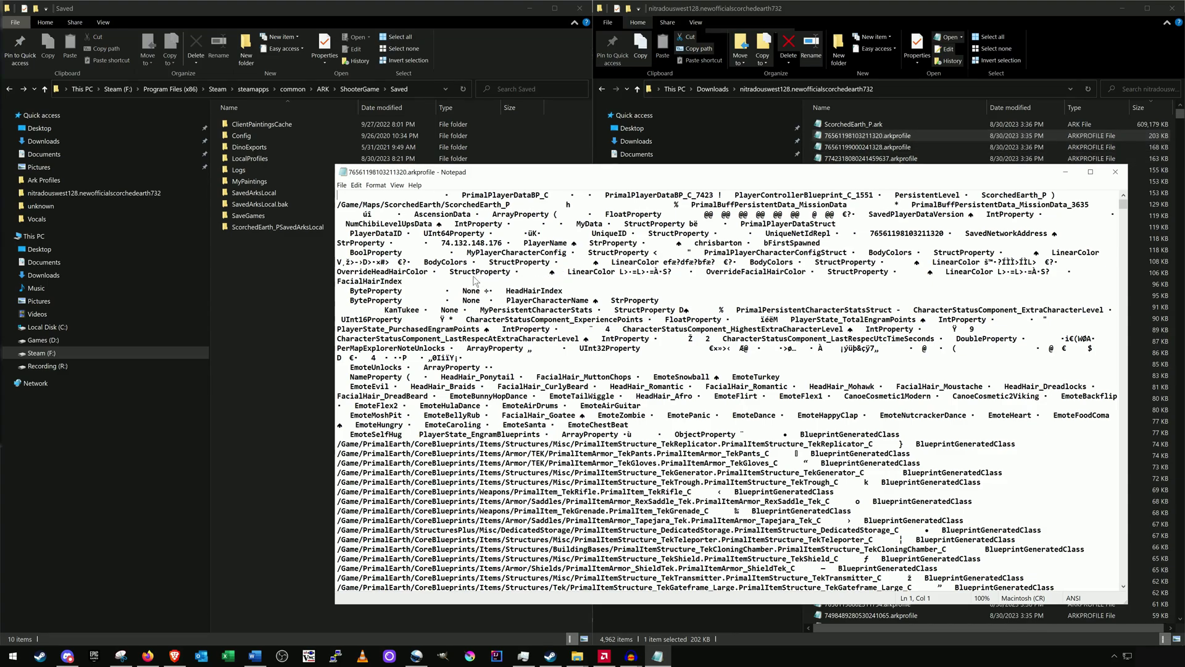
{"action": "left_click_drag", "start_coordinate": [450, 272], "coordinate": [518, 276]}
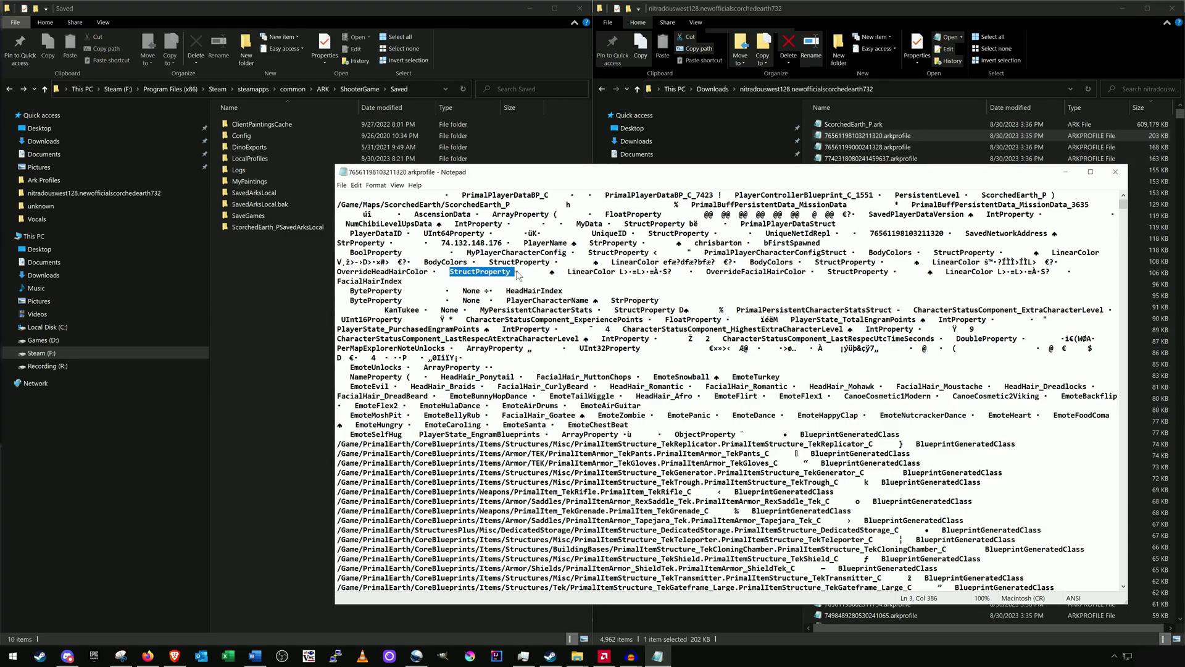
{"action": "left_click_drag", "start_coordinate": [609, 301], "coordinate": [418, 315]}
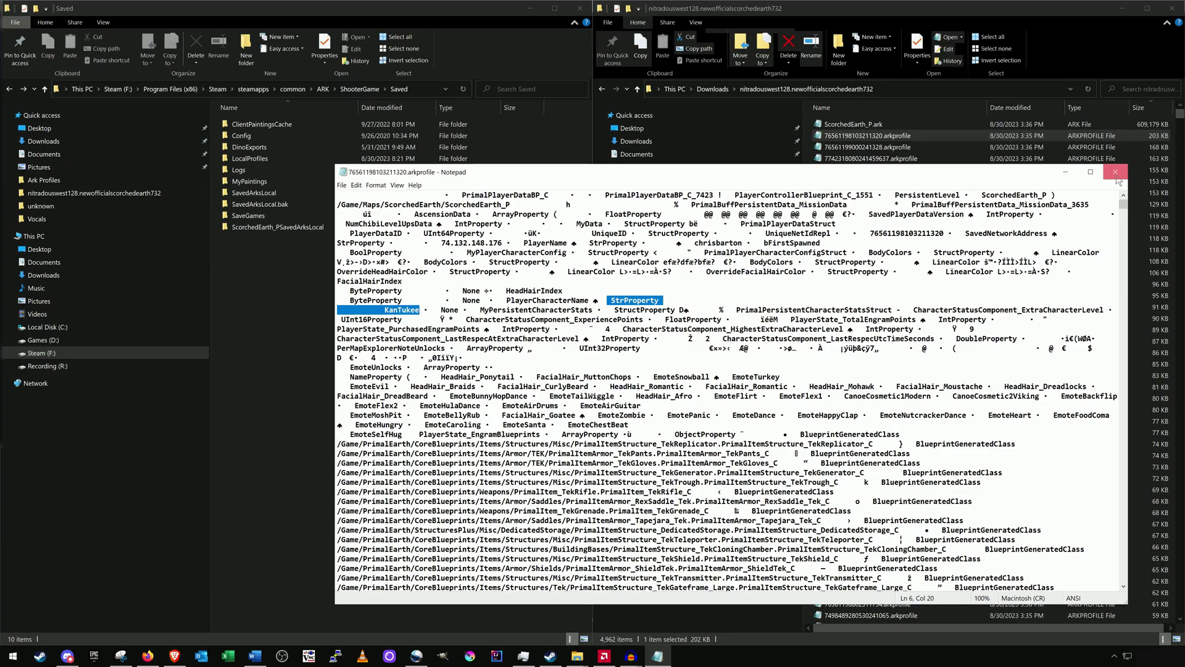
{"action": "left_click", "coordinate": [1116, 175]}
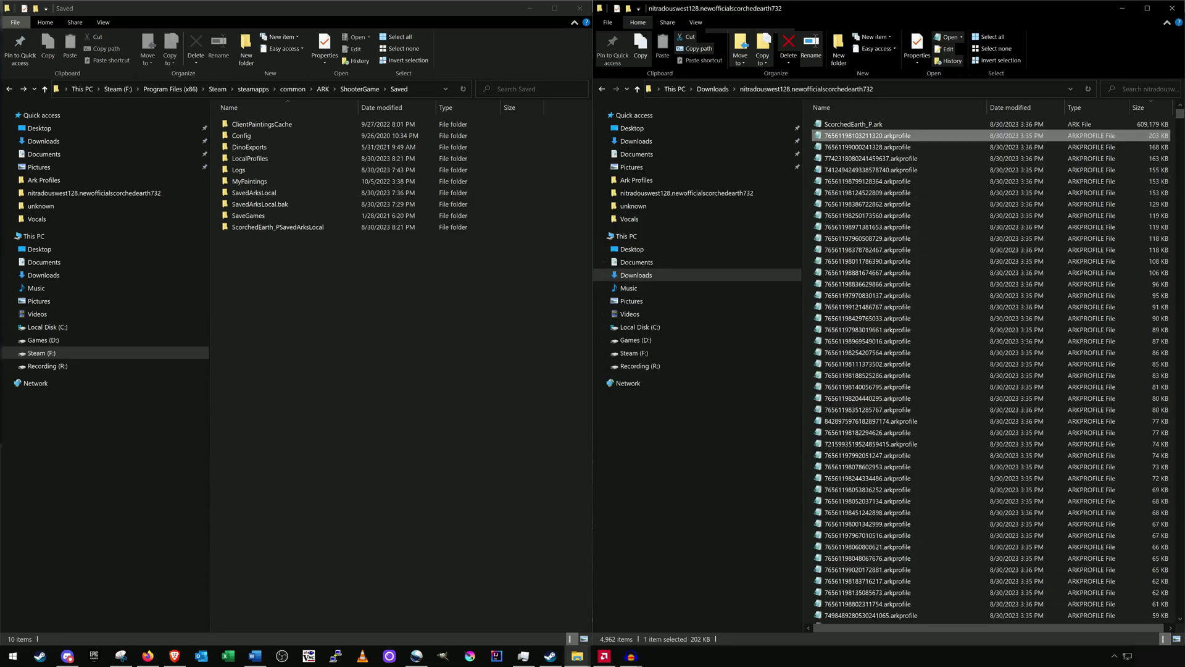
- Search the folder for the player's Steam ID and check the PlayerCharacterName value in the matching .arkprofile file
{"action": "key", "text": "ctrl+f"}
{"action": "key", "text": "ctrl+v"}
{"action": "double_click", "coordinate": [894, 149]}
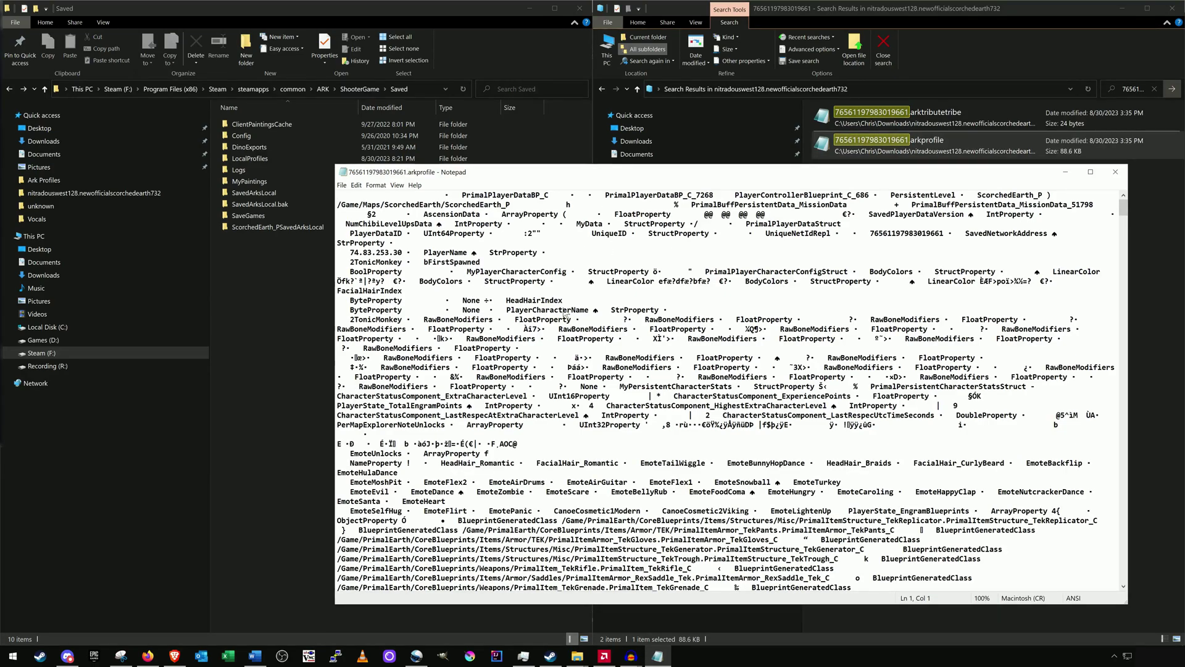
{"action": "left_click_drag", "start_coordinate": [611, 313], "coordinate": [410, 320]}
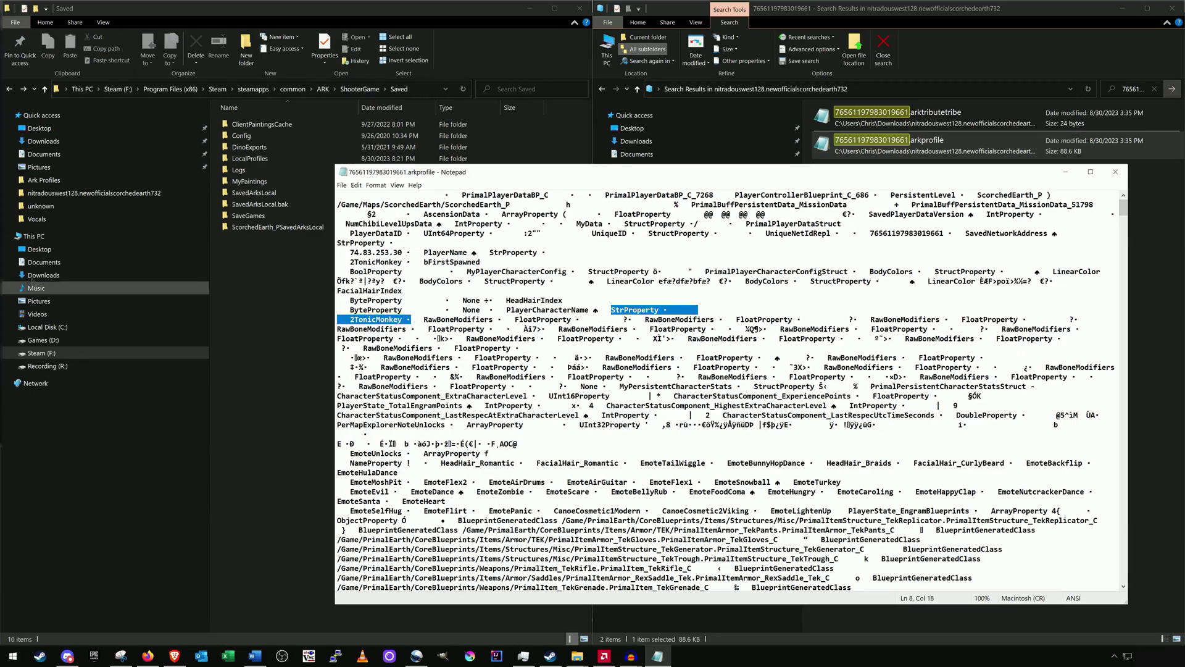
{"action": "key", "text": "alt+F4"}
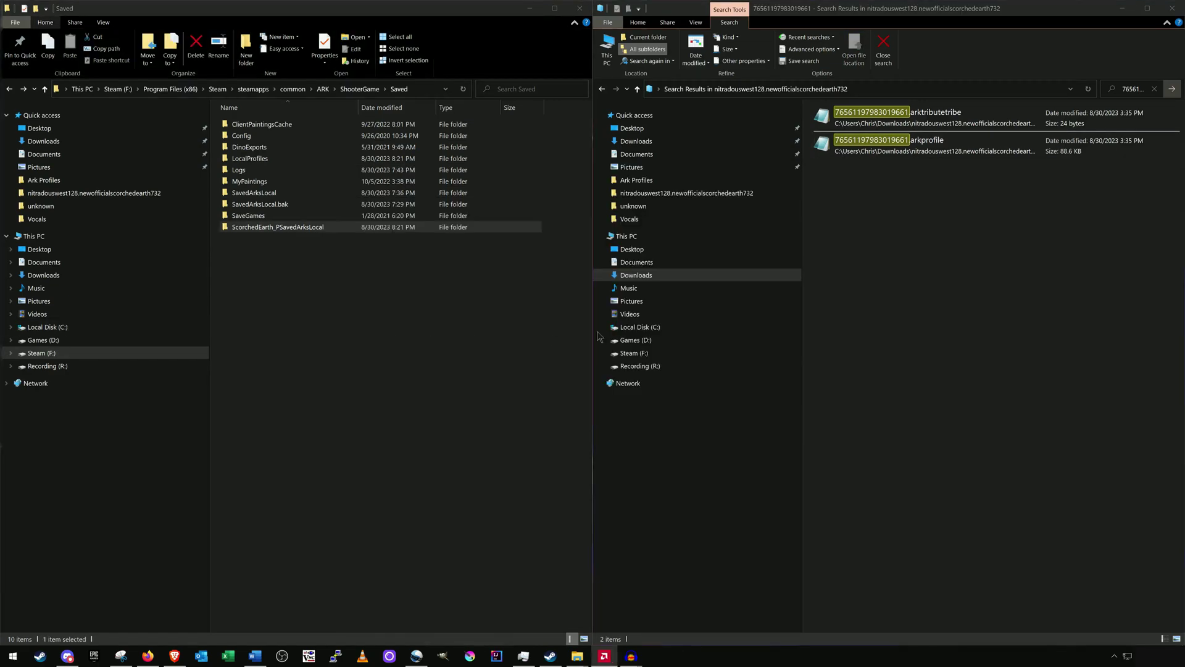
- Leave the search results and select the ScorchedEarth_P.ark map file in the extracted folder
{"action": "left_click", "coordinate": [934, 149]}
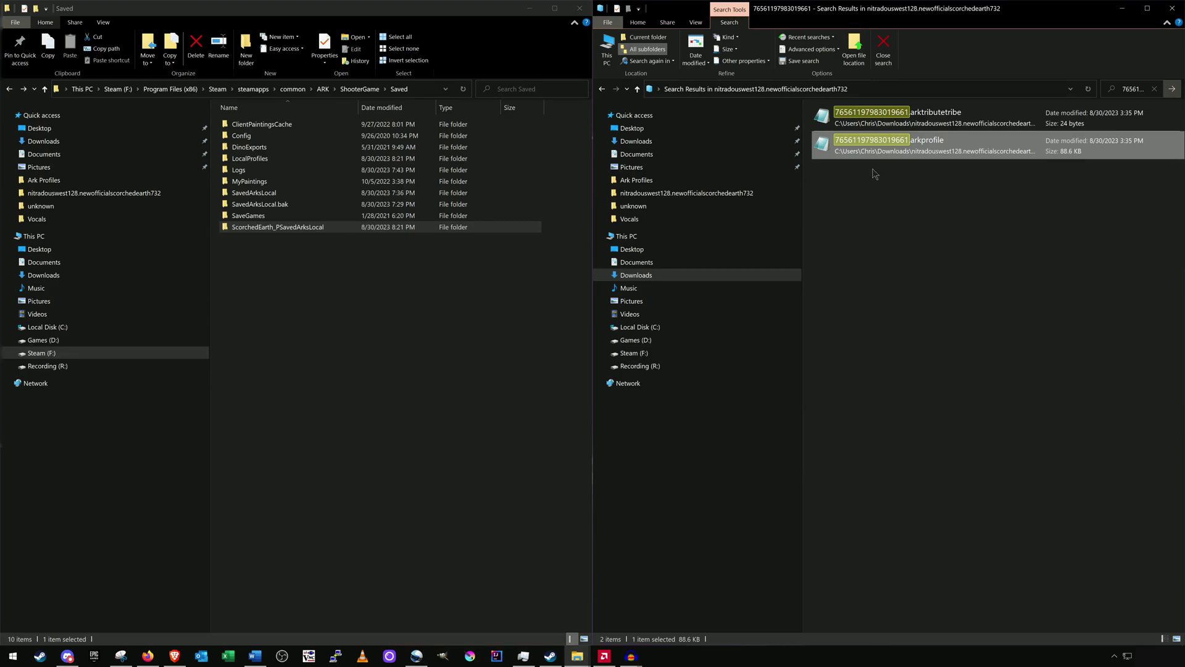
{"action": "left_click", "coordinate": [883, 54]}
{"action": "left_click", "coordinate": [876, 126]}
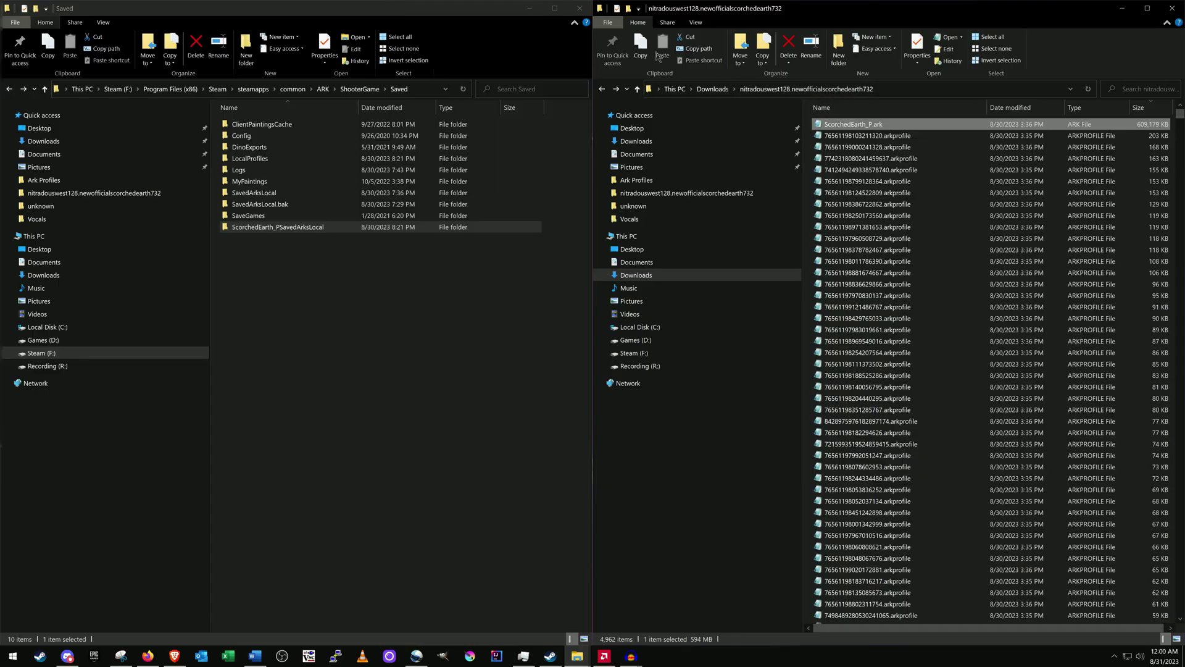
- Review the ShooterGame\Saved path, inspect the SavedArksLocal and SavedArksLocal.bak folders, and select ScorchedEarth_PSavedArksLocal
{"action": "left_click", "coordinate": [425, 90]}
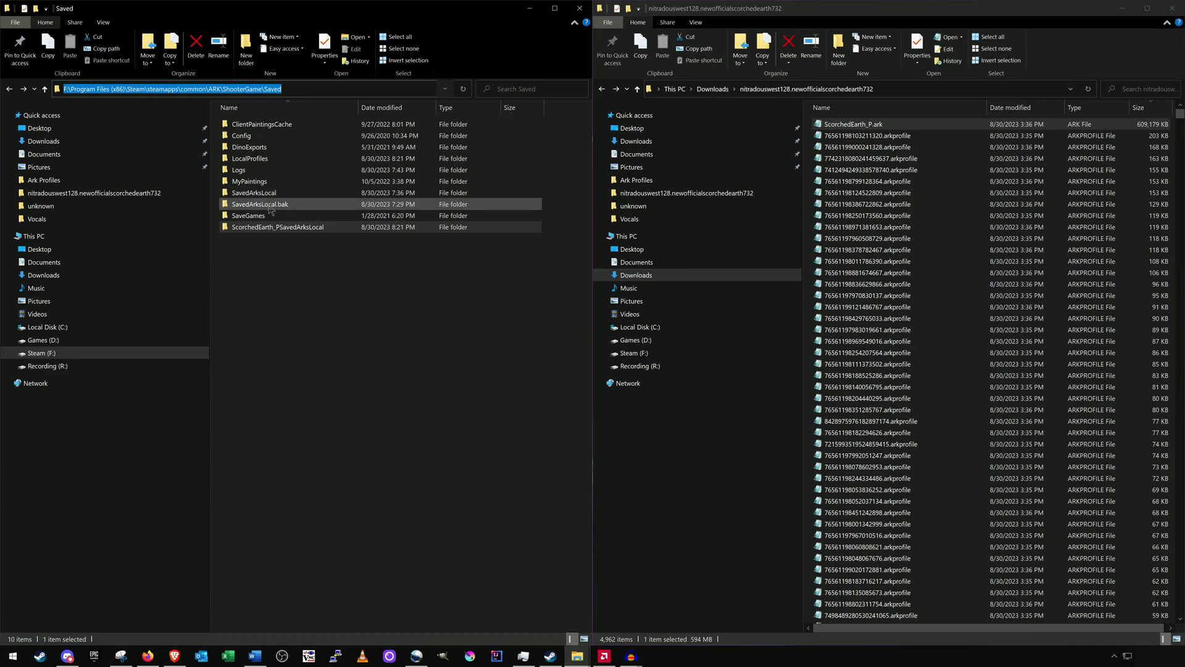
{"action": "double_click", "coordinate": [268, 195]}
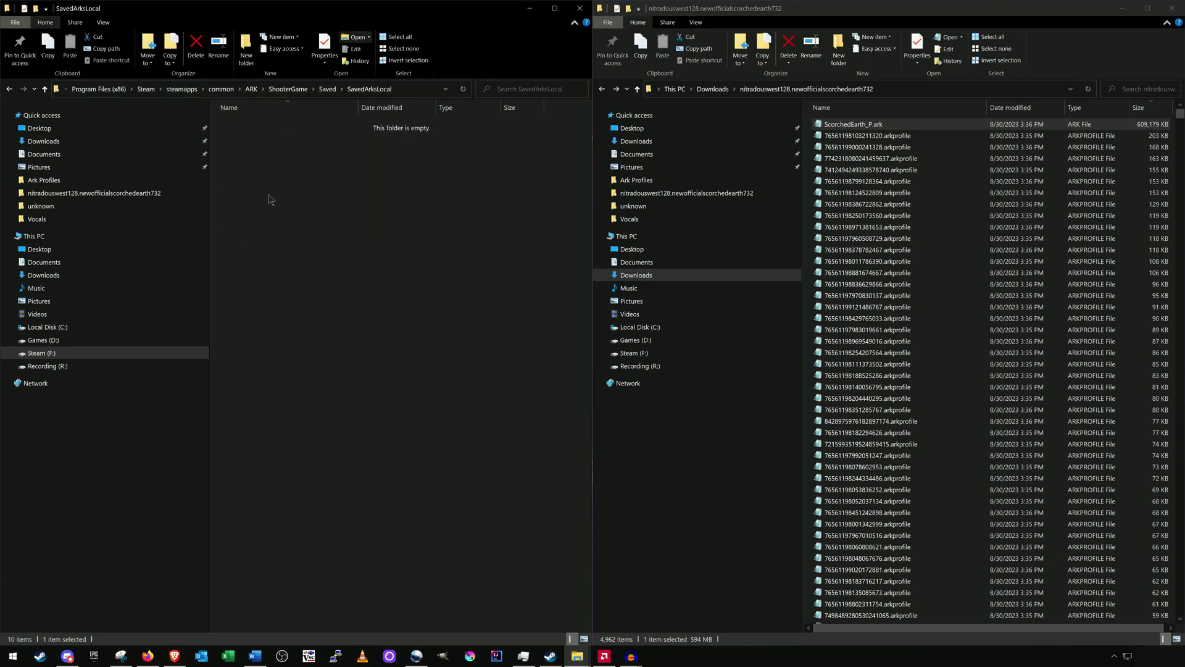
{"action": "key", "text": "alt+Left"}
{"action": "double_click", "coordinate": [270, 208]}
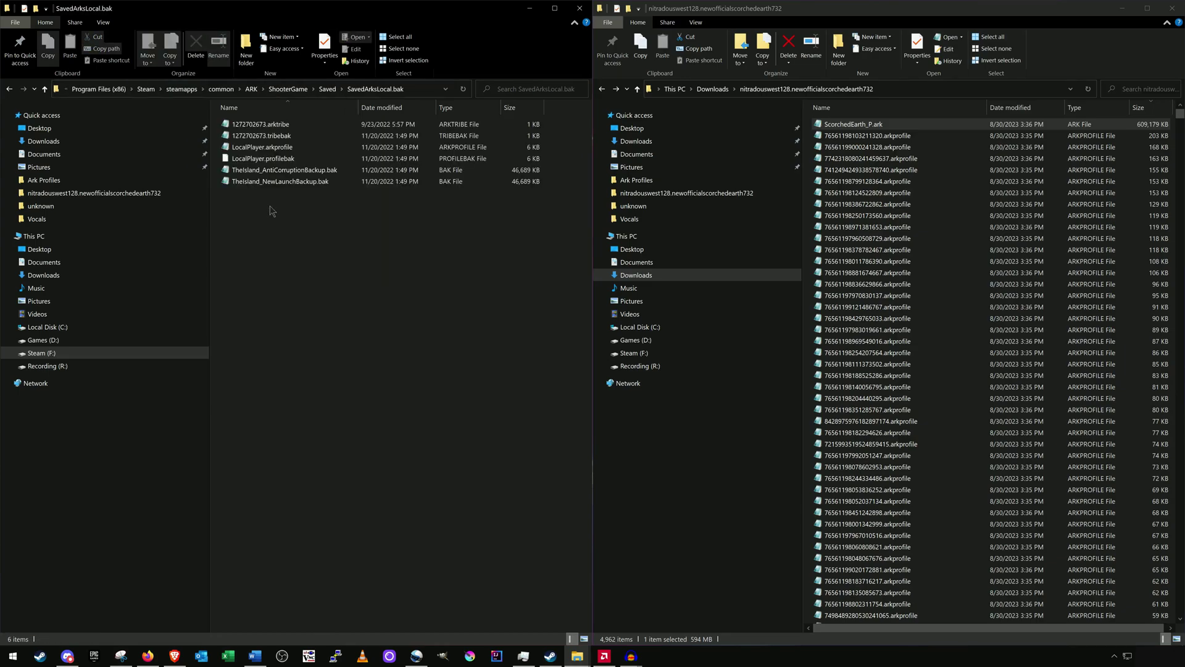
{"action": "key", "text": "alt+Left"}
{"action": "left_click", "coordinate": [272, 228]}
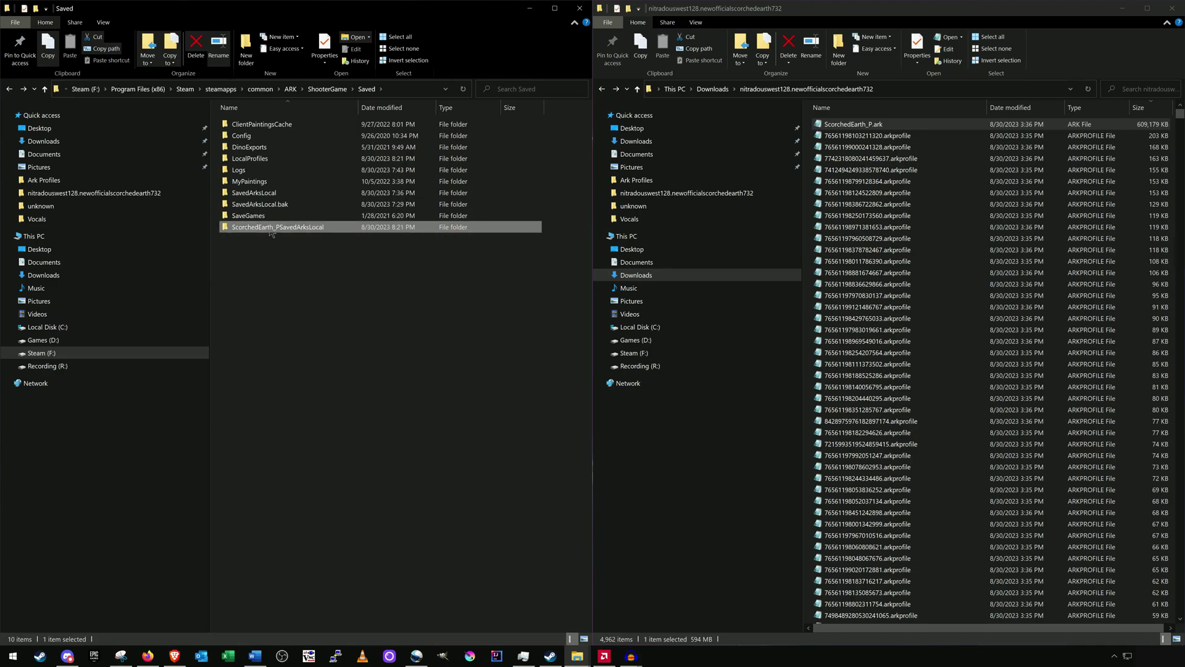
{"action": "mouse_move", "coordinate": [315, 233]}
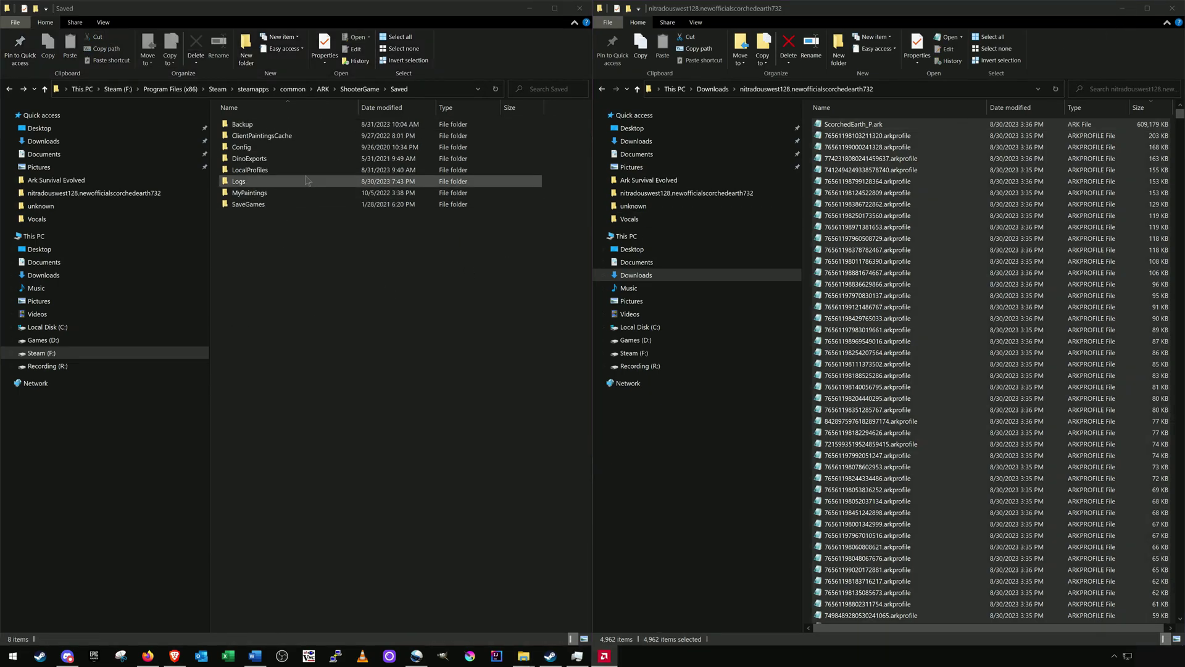
- Check the contents of the Backup folder and return to the Saved folder
{"action": "left_click", "coordinate": [252, 127]}
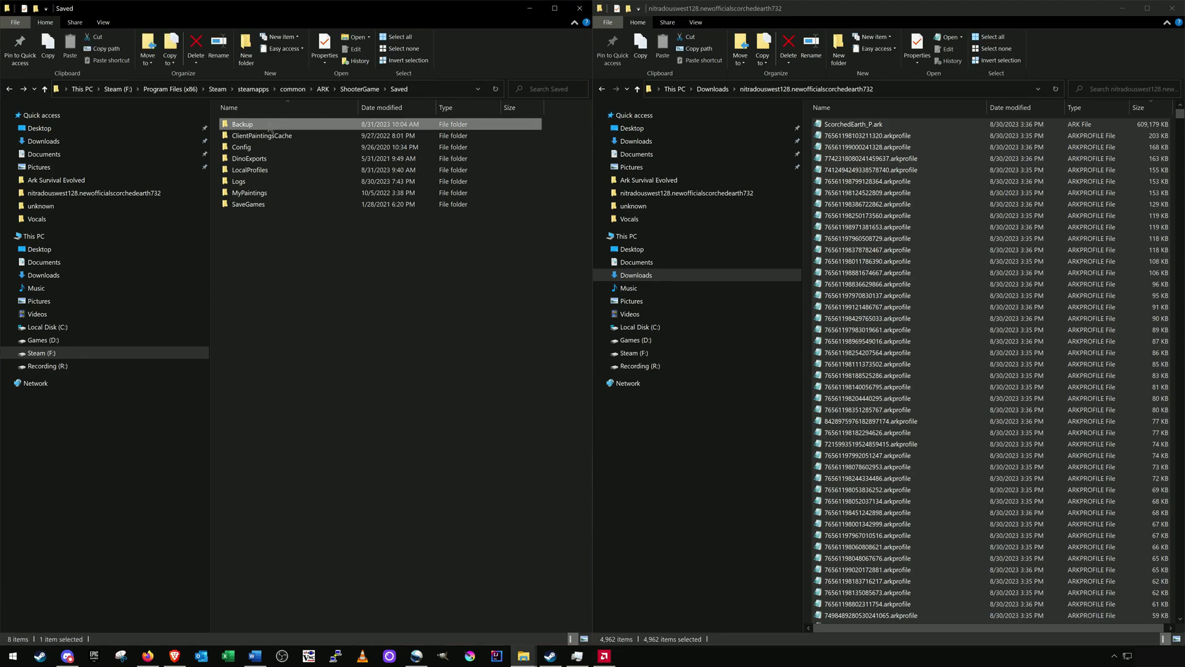
{"action": "double_click", "coordinate": [270, 128]}
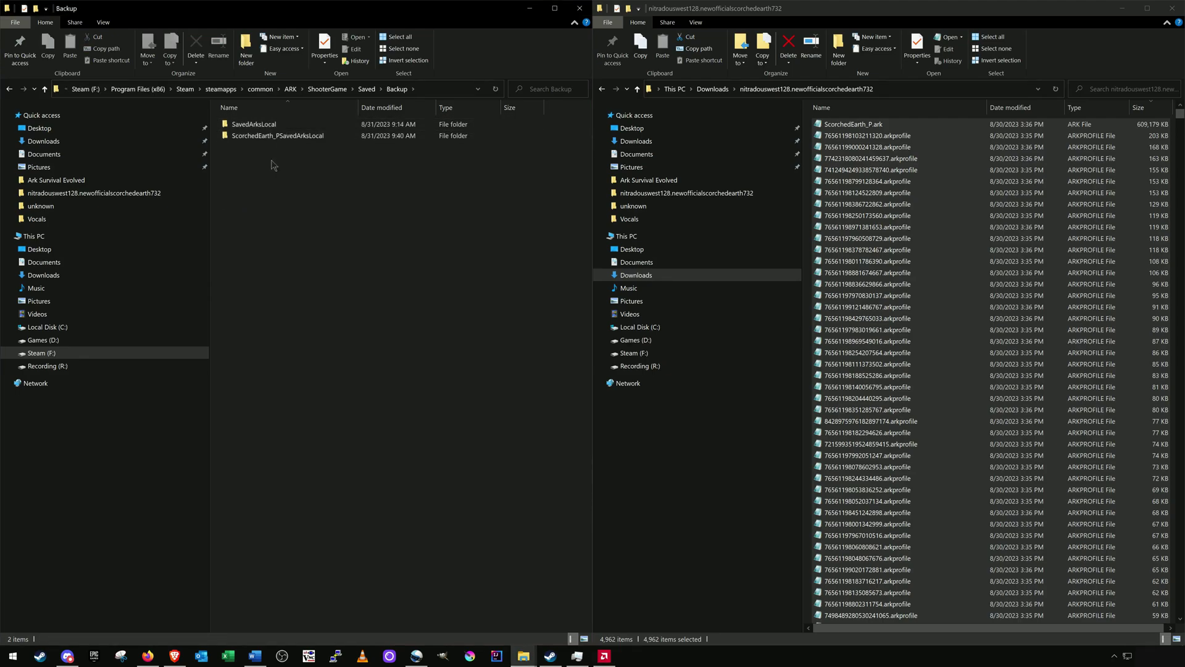
{"action": "key", "text": "alt+Left"}
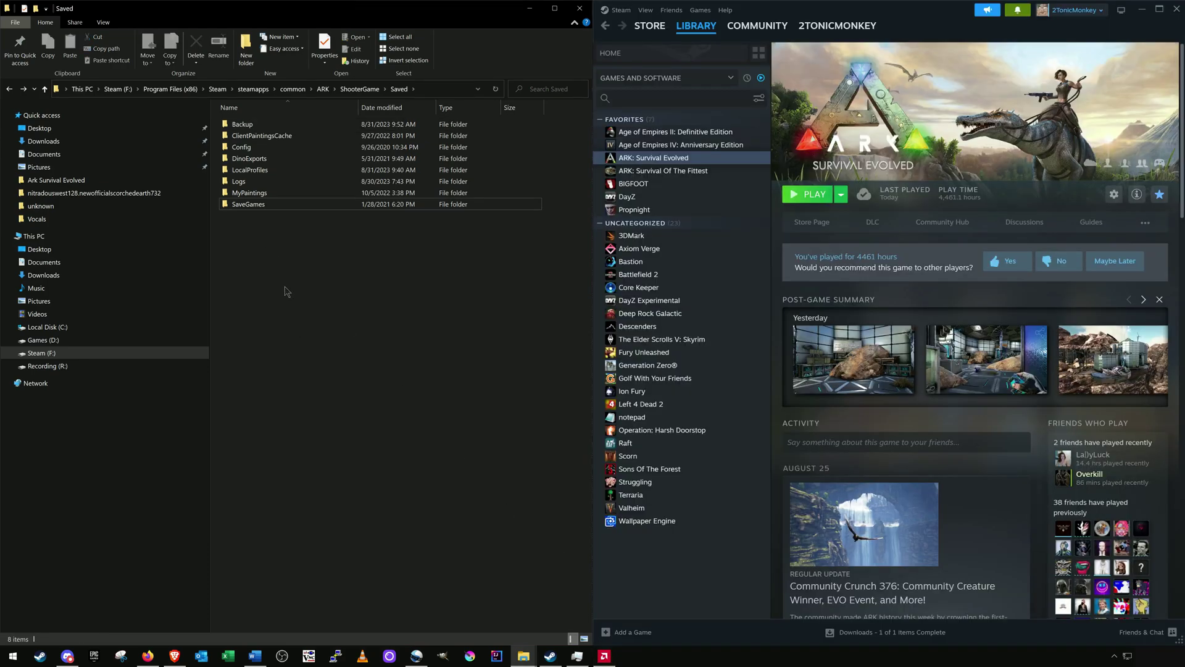
- Create a folder named "level name" in the Saved folder and delete it again
{"action": "left_click", "coordinate": [271, 124]}
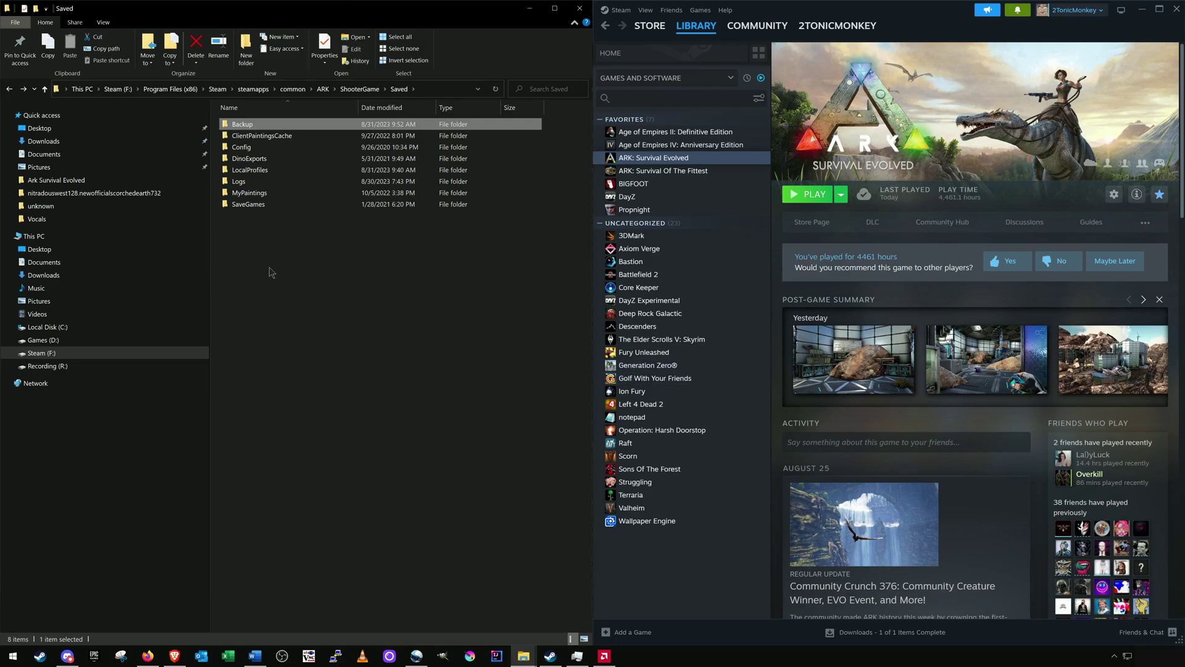
{"action": "right_click", "coordinate": [279, 248]}
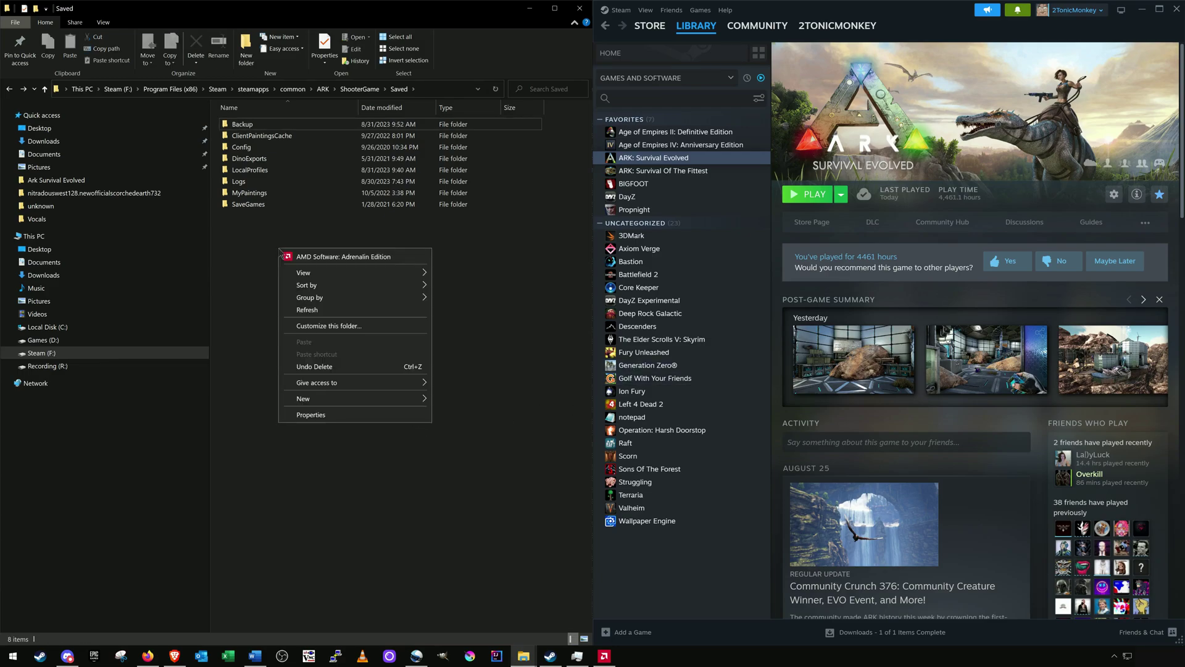
{"action": "mouse_move", "coordinate": [331, 398]}
{"action": "left_click", "coordinate": [458, 400]}
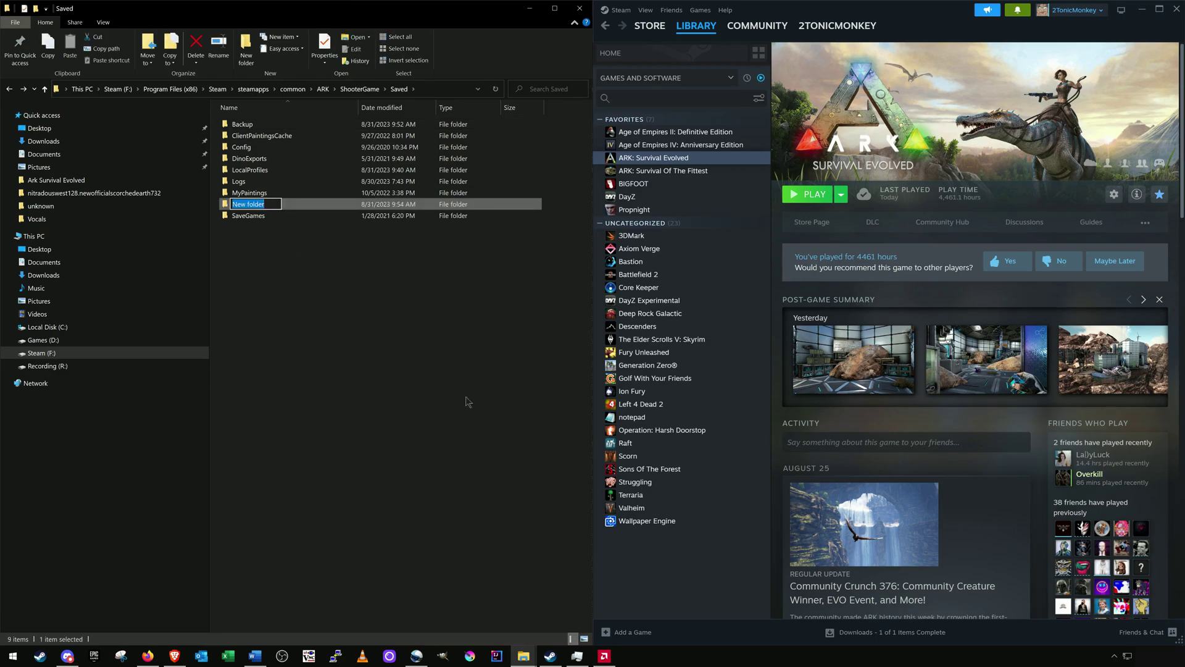
{"action": "type", "text": "level name"}
{"action": "left_click", "coordinate": [223, 207]}
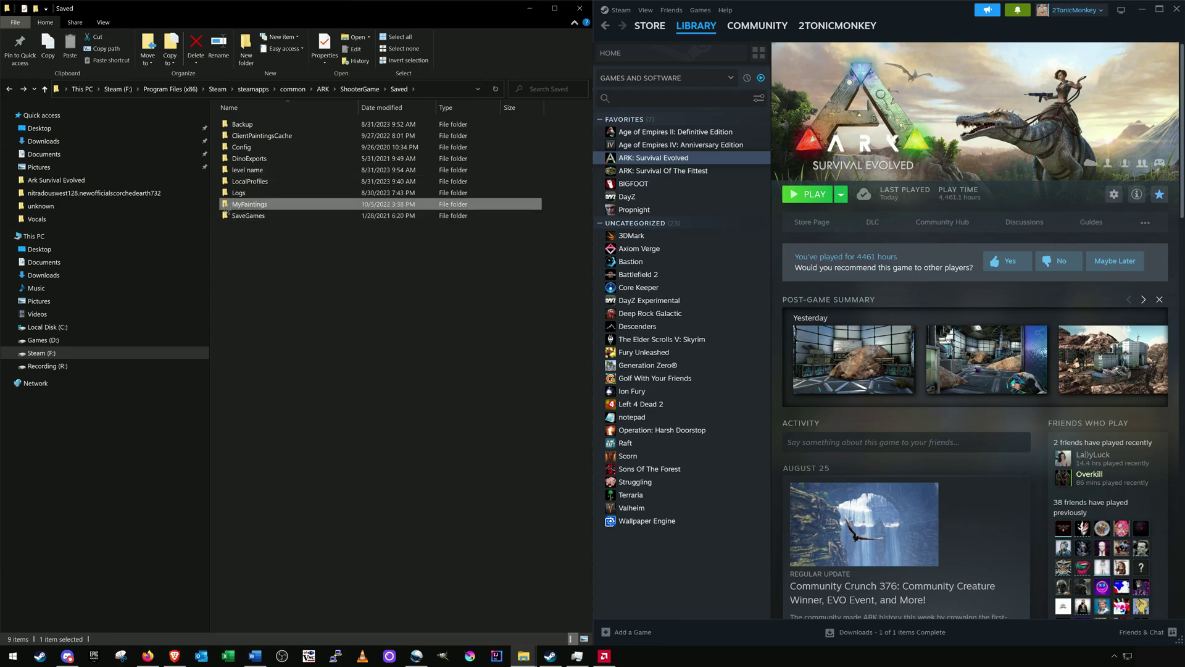
{"action": "right_click", "coordinate": [226, 171]}
{"action": "left_click", "coordinate": [281, 416]}
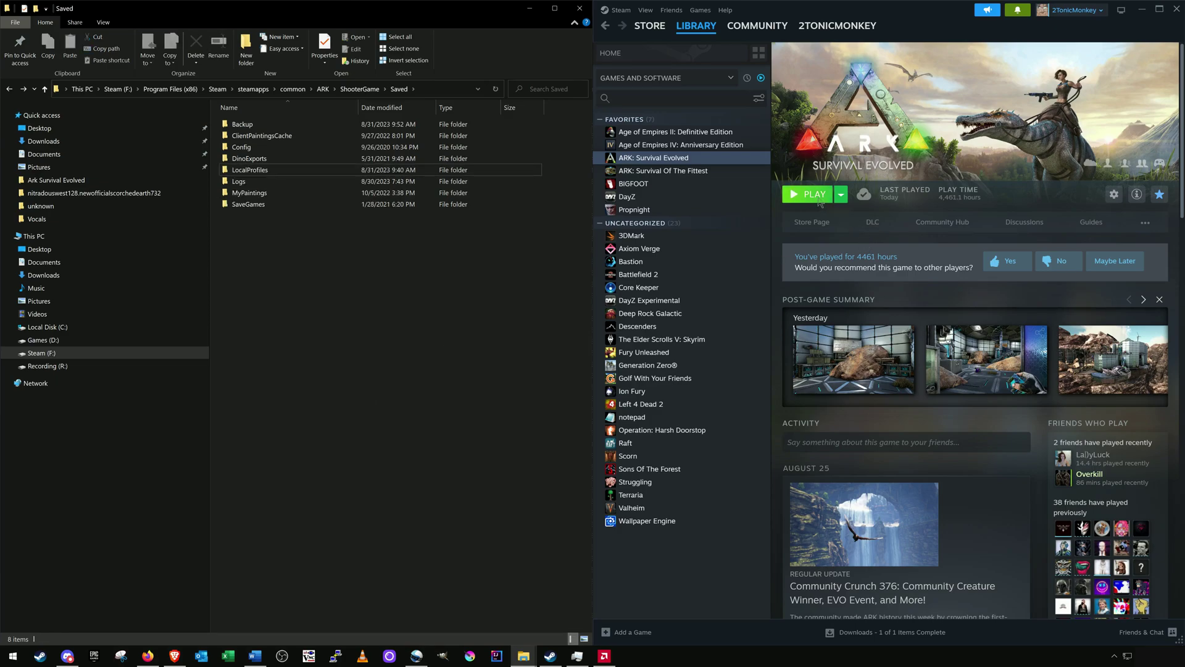
- Launch ARK with the Play ARK: Survival Evolved option and open the host/local game setup
{"action": "left_click", "coordinate": [818, 198]}
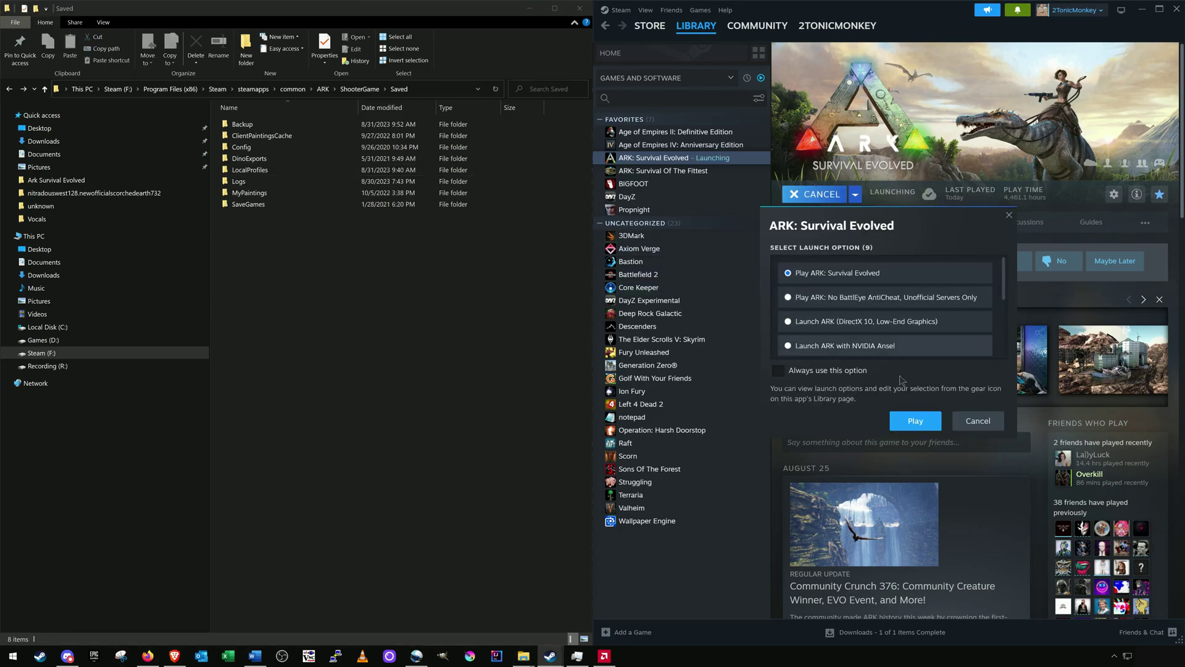
{"action": "left_click", "coordinate": [917, 421]}
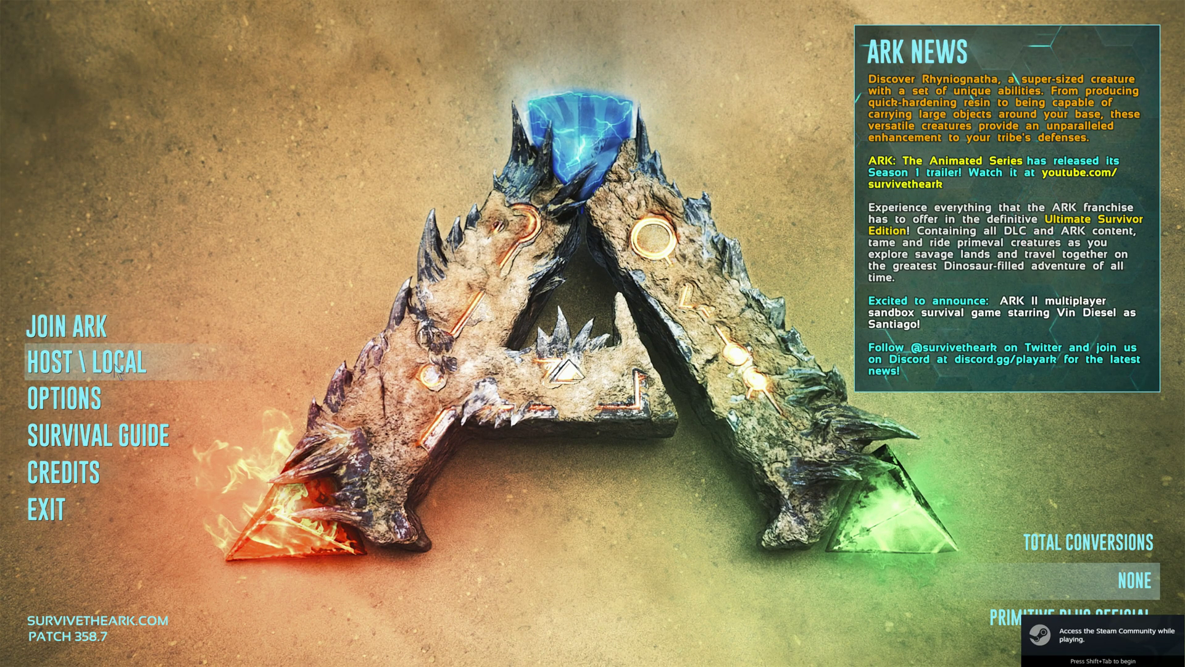
{"action": "left_click", "coordinate": [118, 366]}
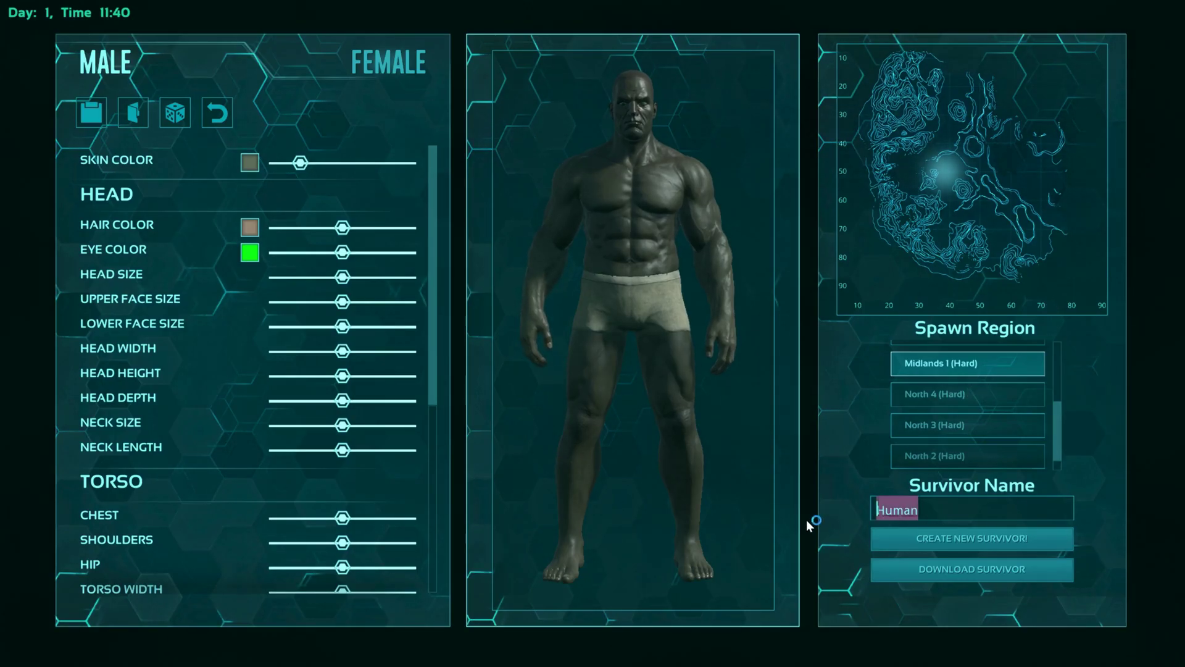
- Enter the survivor's name, create the new survivor in the Midlands 1 (Hard) spawn region, and leave the death screen
{"action": "type", "text": "2TonicMonkey"}
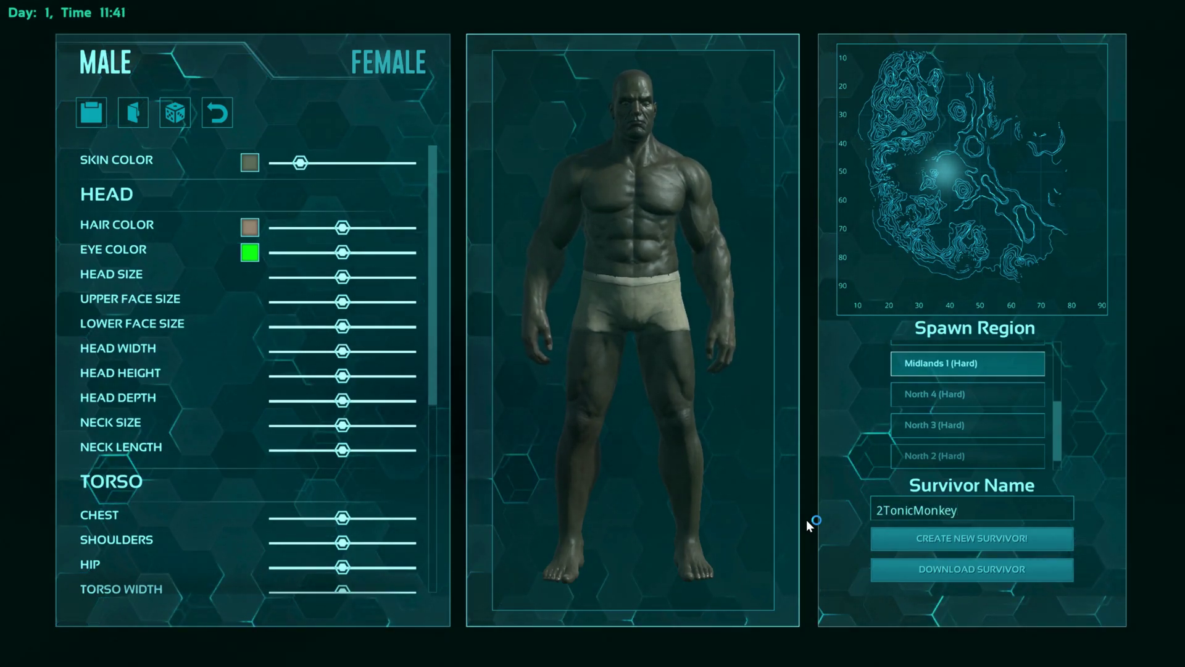
{"action": "left_click", "coordinate": [922, 539]}
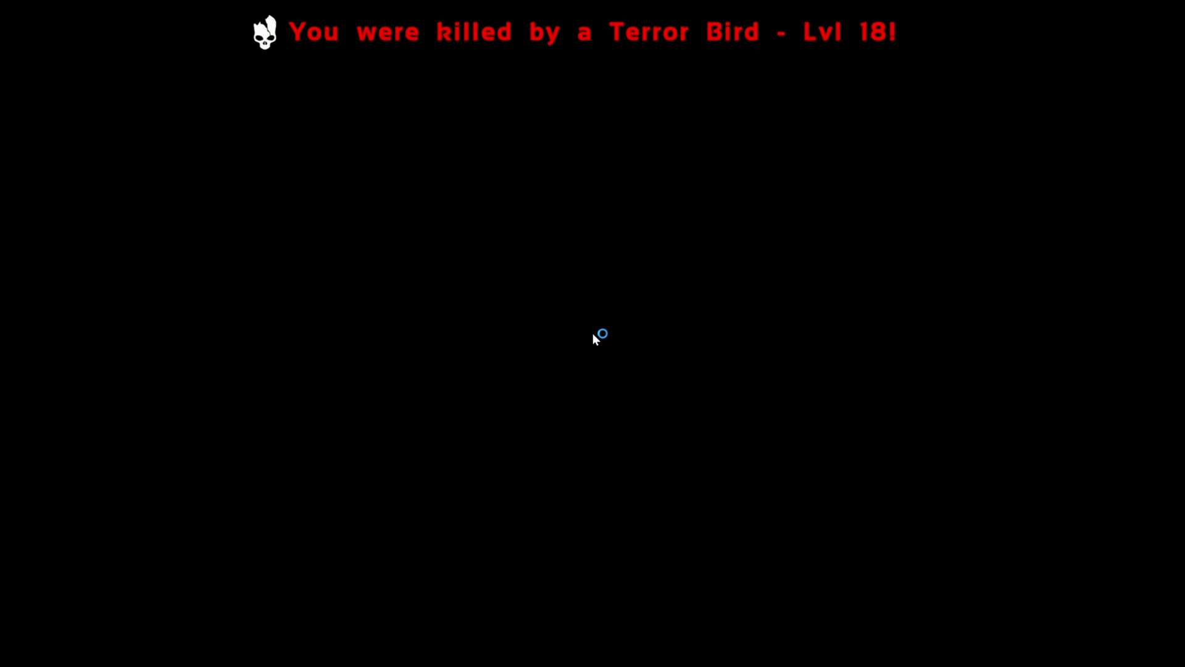
{"action": "key", "text": "Escape"}
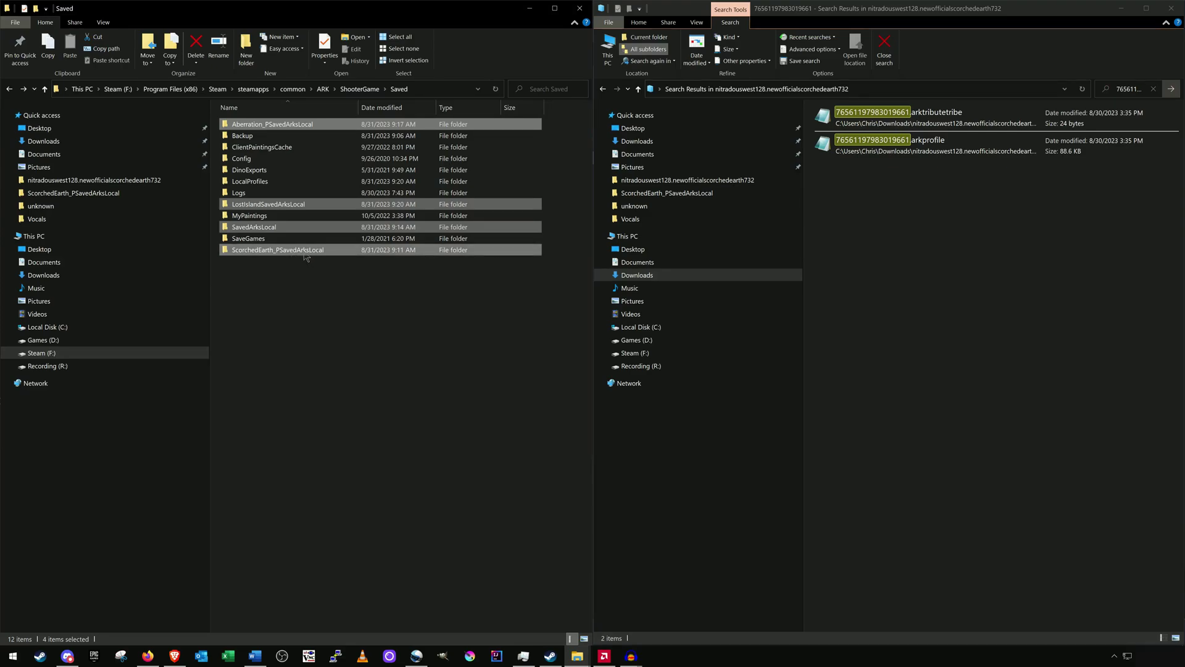
- Delete ScorchedEarth_P.ark and its two .bak backup files from the ScorchedEarth_PSavedArksLocal folder
{"action": "double_click", "coordinate": [303, 250]}
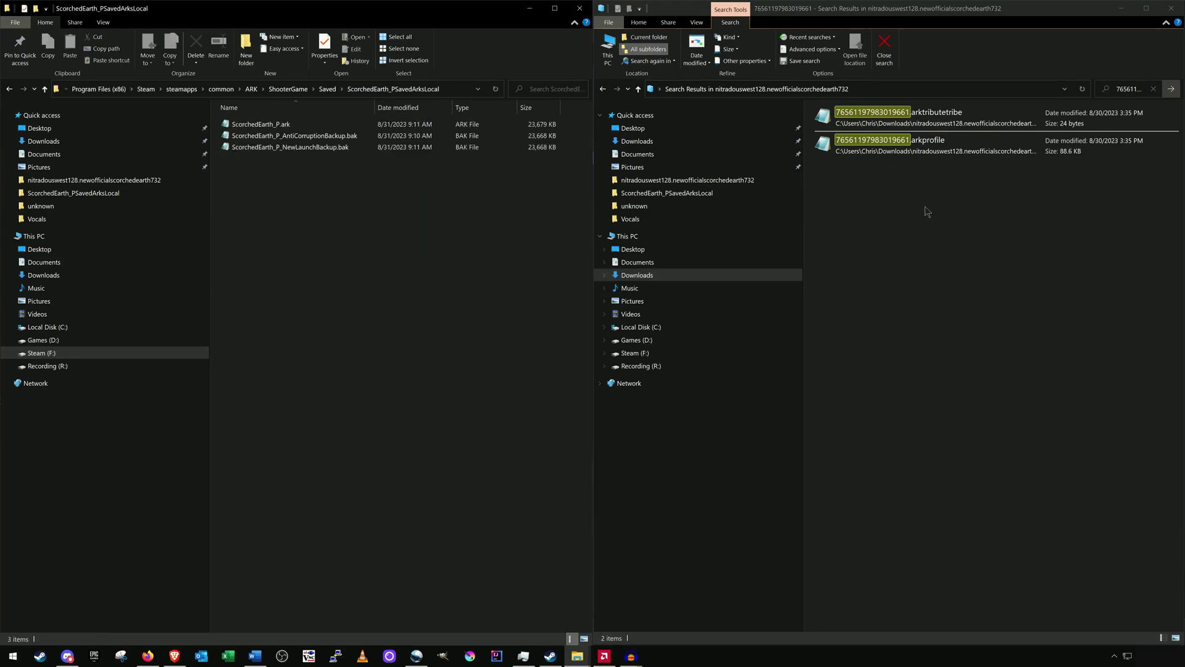
{"action": "left_click_drag", "start_coordinate": [359, 177], "coordinate": [262, 126]}
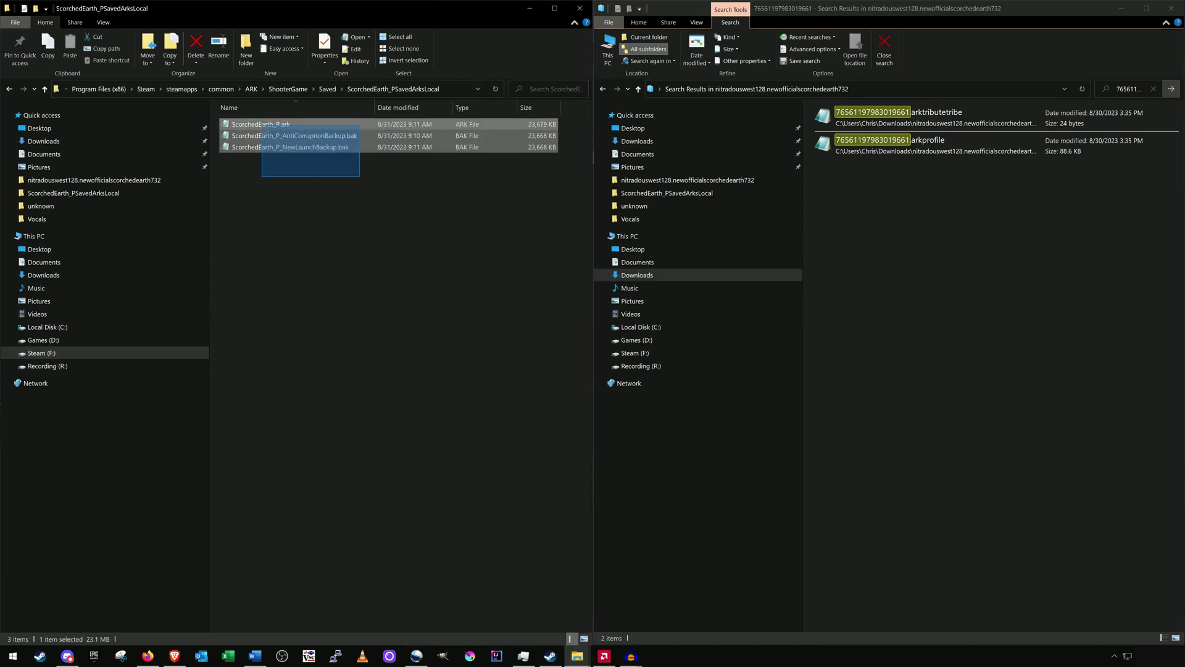
{"action": "right_click", "coordinate": [266, 128]}
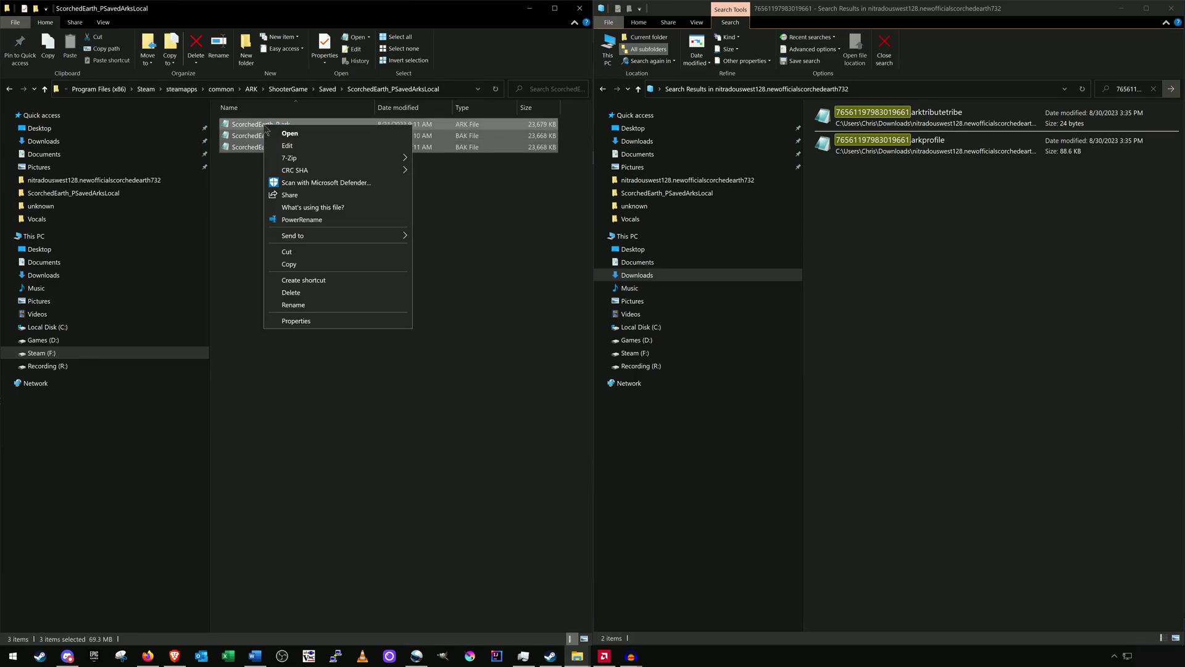
{"action": "left_click", "coordinate": [301, 298]}
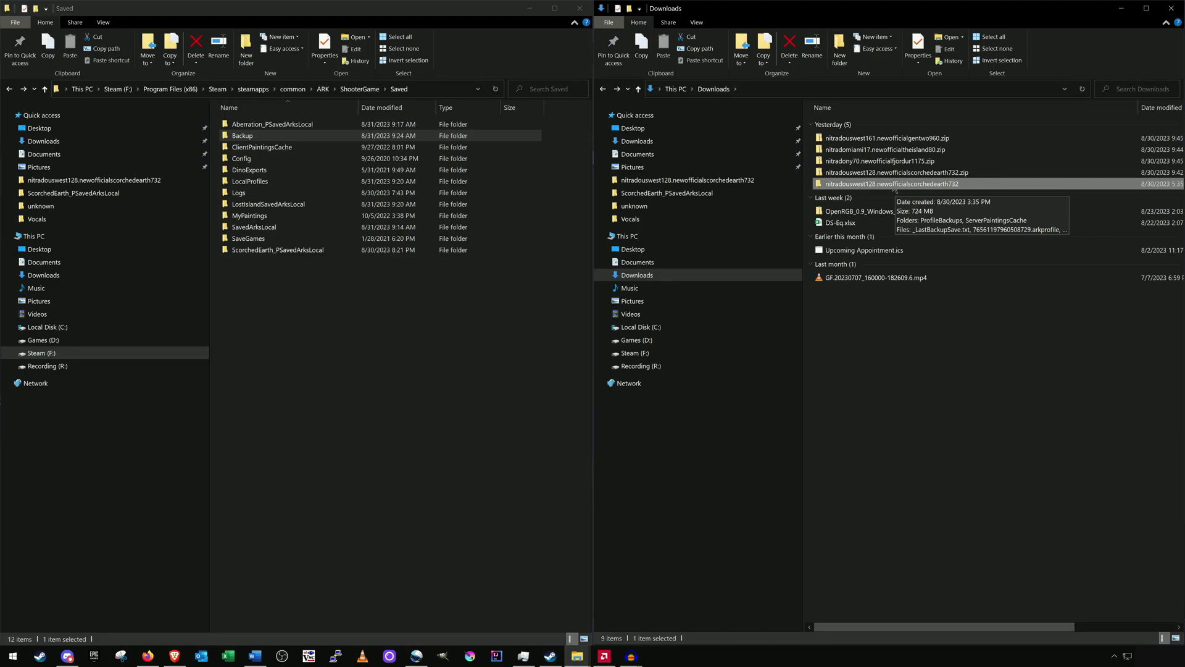
- Select all files in the extracted nitradouswest128.newofficialscorchedearth732 folder, and open ScorchedEarth_PSavedArksLocal to start renaming a file there
{"action": "double_click", "coordinate": [894, 185]}
{"action": "key", "text": "ctrl+a"}
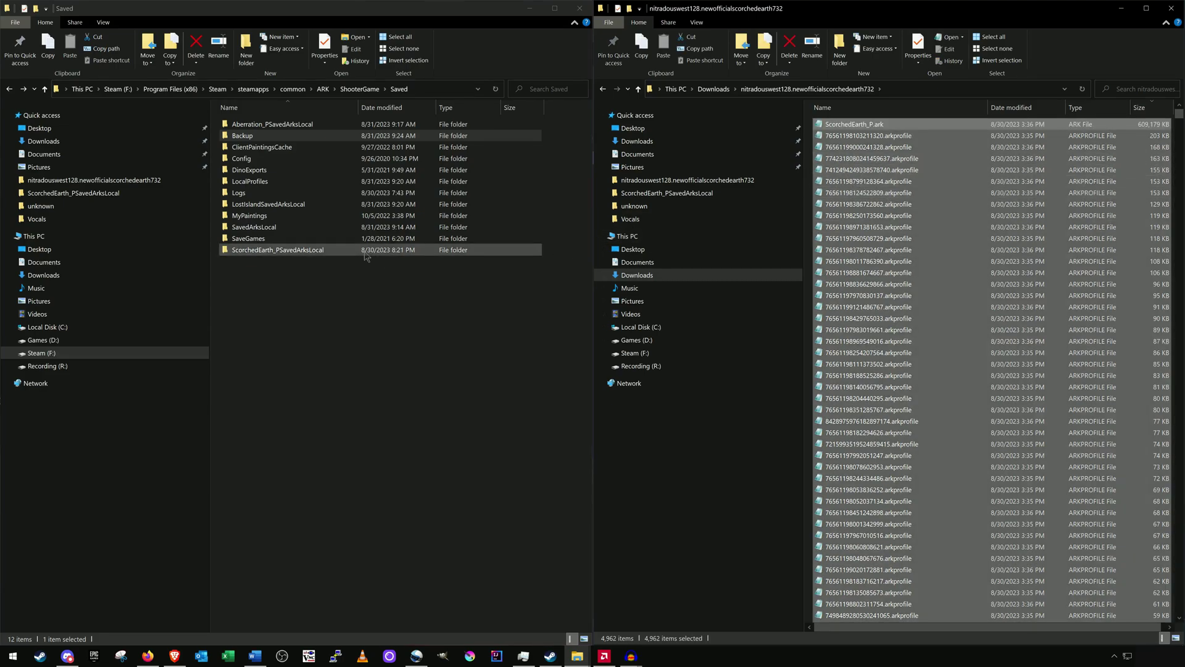
{"action": "double_click", "coordinate": [365, 250]}
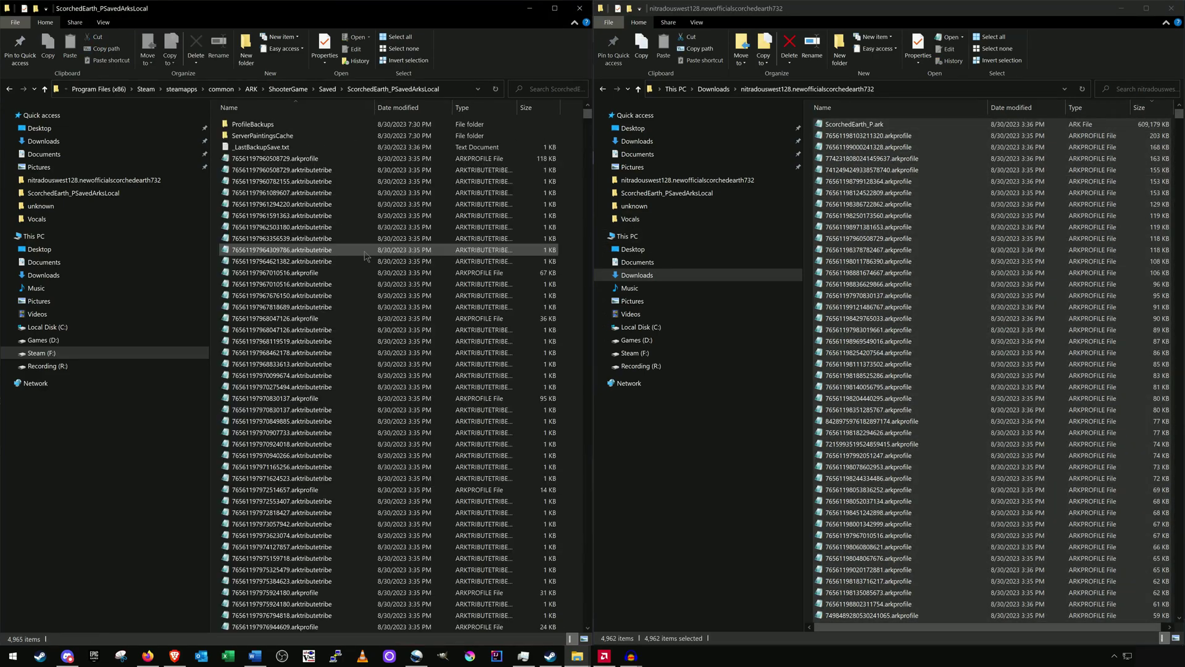
{"action": "key", "text": "l"}
{"action": "key", "text": "F2"}
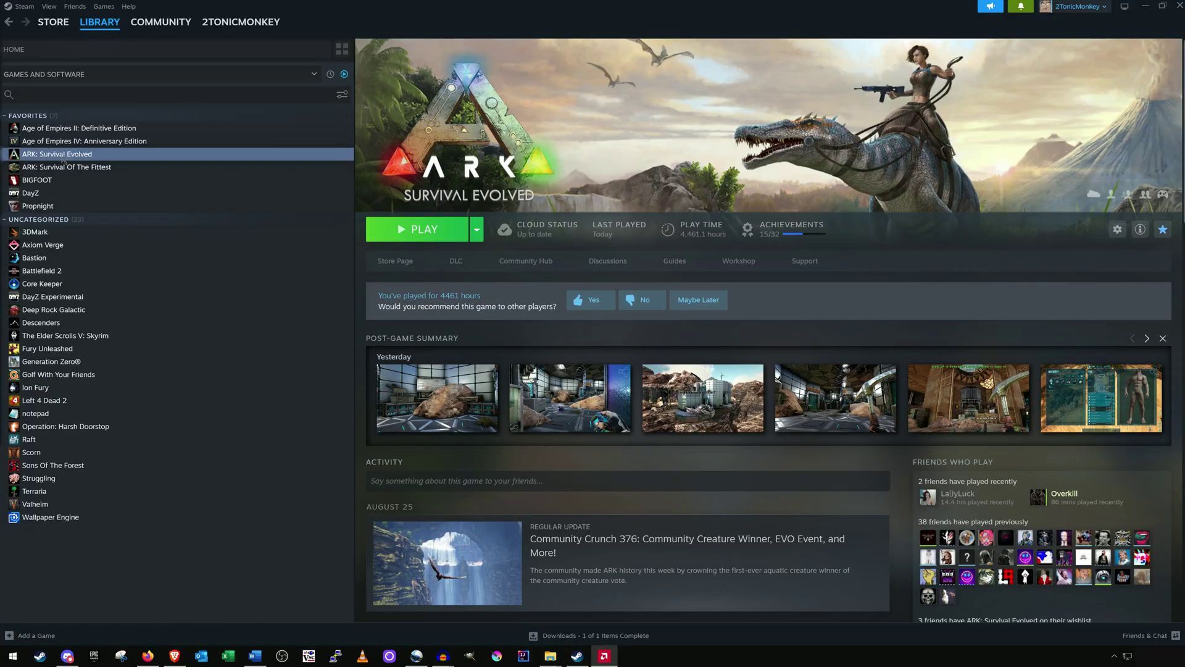
- Check ARK: Survival Evolved's launch options in Steam for -newsaveformat -usestore and close the game's properties
{"action": "right_click", "coordinate": [64, 160]}
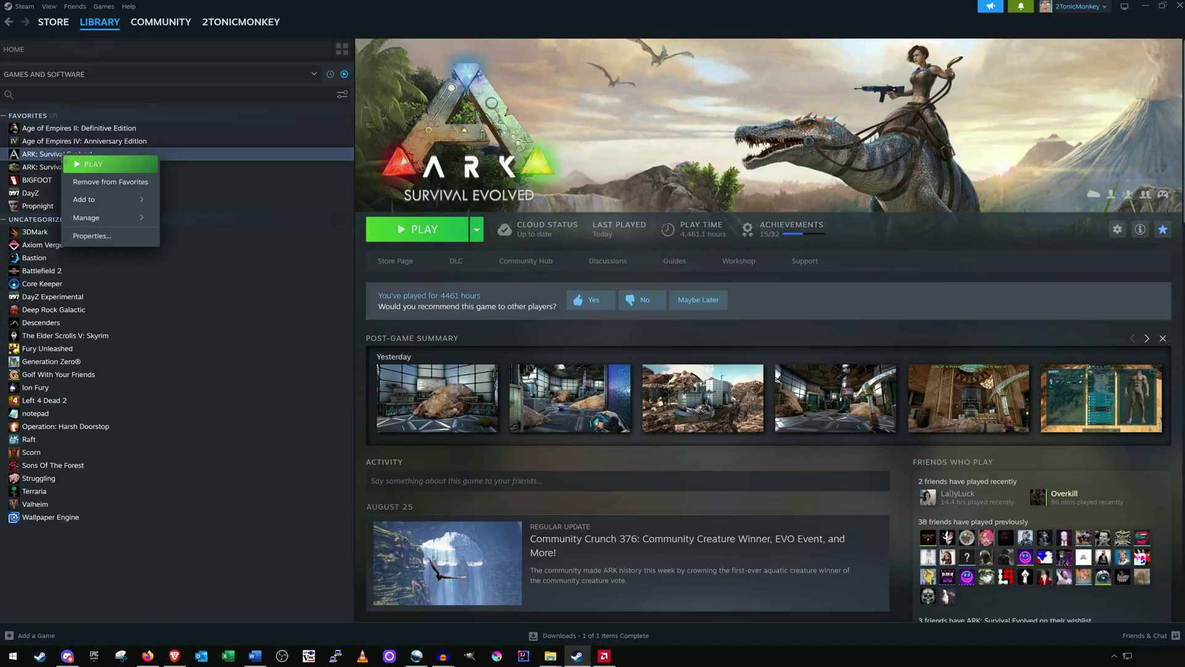
{"action": "left_click", "coordinate": [103, 237]}
{"action": "left_click_drag", "start_coordinate": [575, 465], "coordinate": [485, 471]}
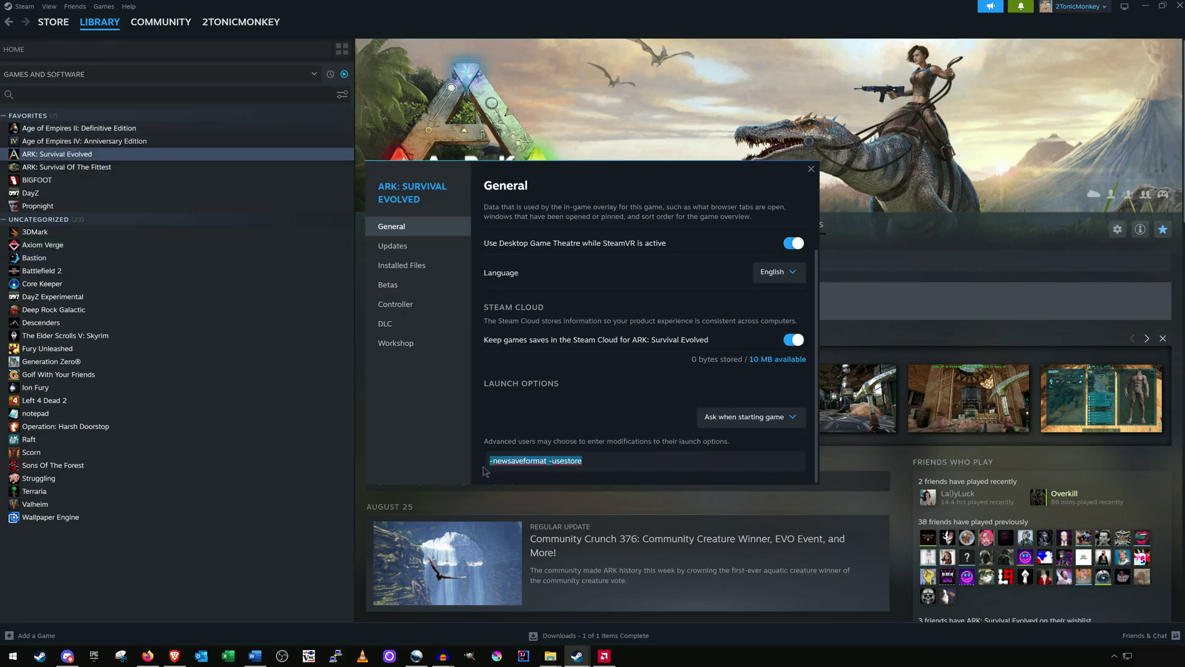
{"action": "left_click", "coordinate": [606, 467]}
{"action": "left_click", "coordinate": [812, 170]}
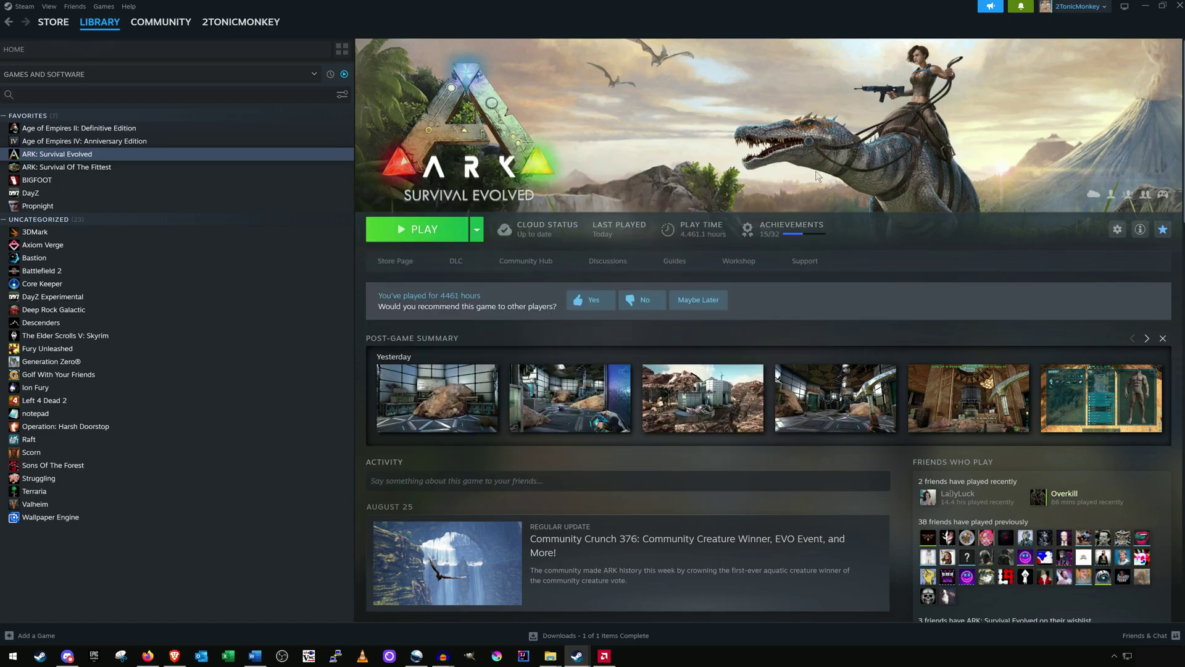
- Launch ARK with the Play ARK: Survival Evolved option and start Scorched Earth in single player
{"action": "left_click", "coordinate": [432, 229]}
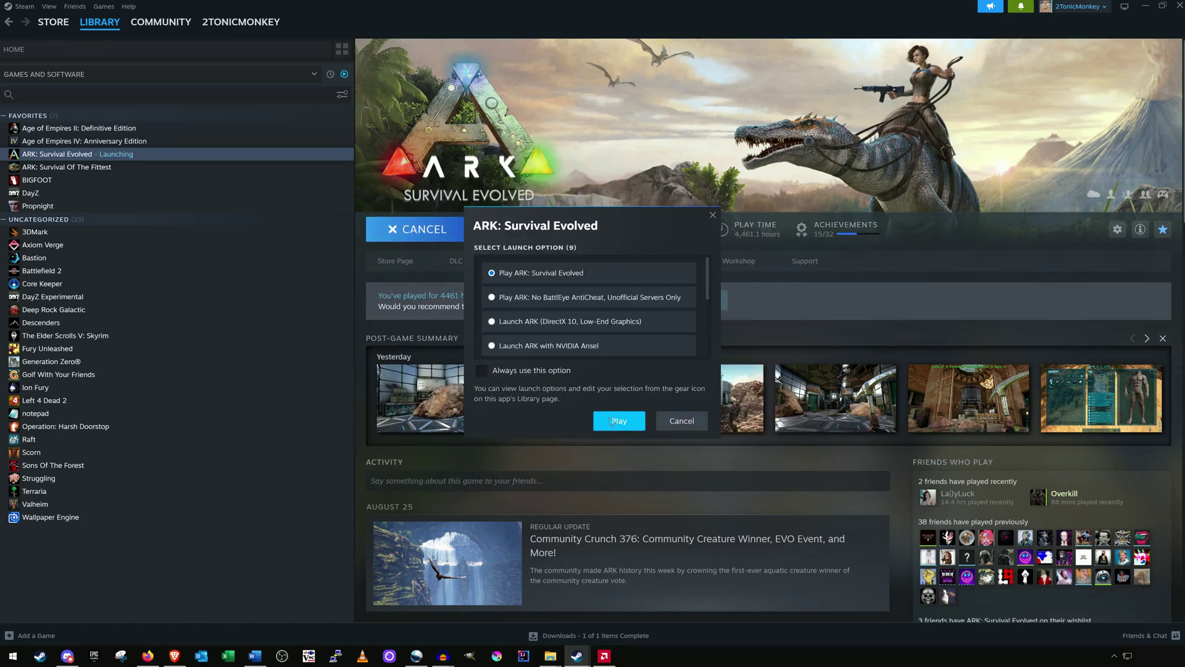
{"action": "left_click", "coordinate": [611, 422]}
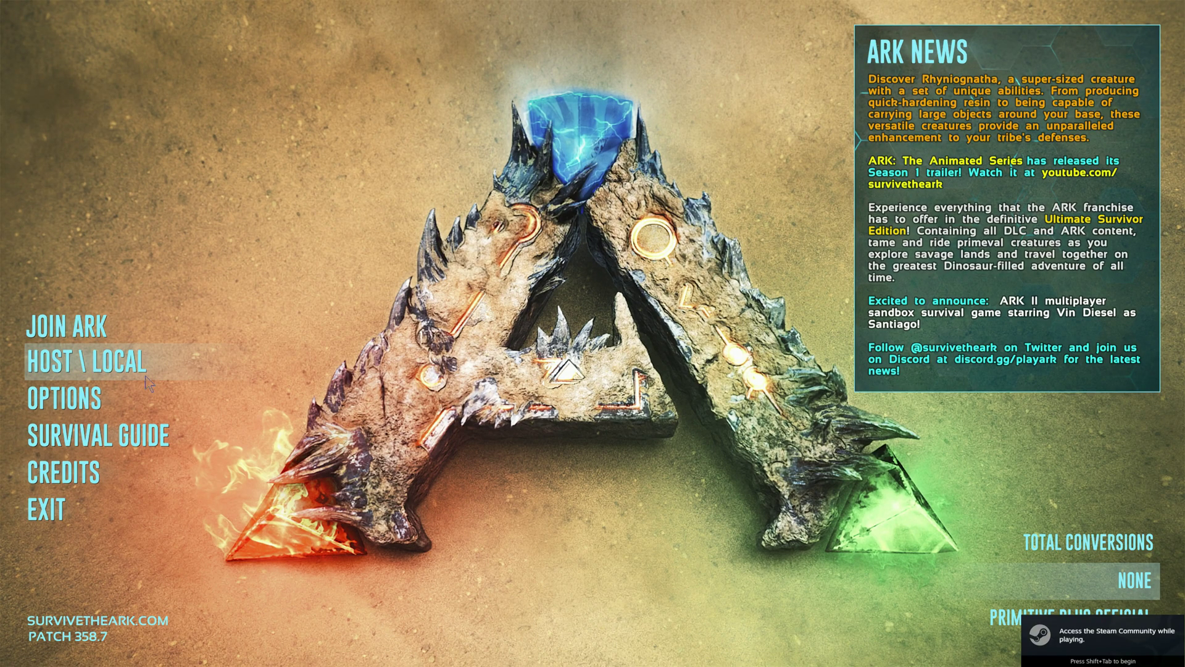
{"action": "left_click", "coordinate": [147, 378]}
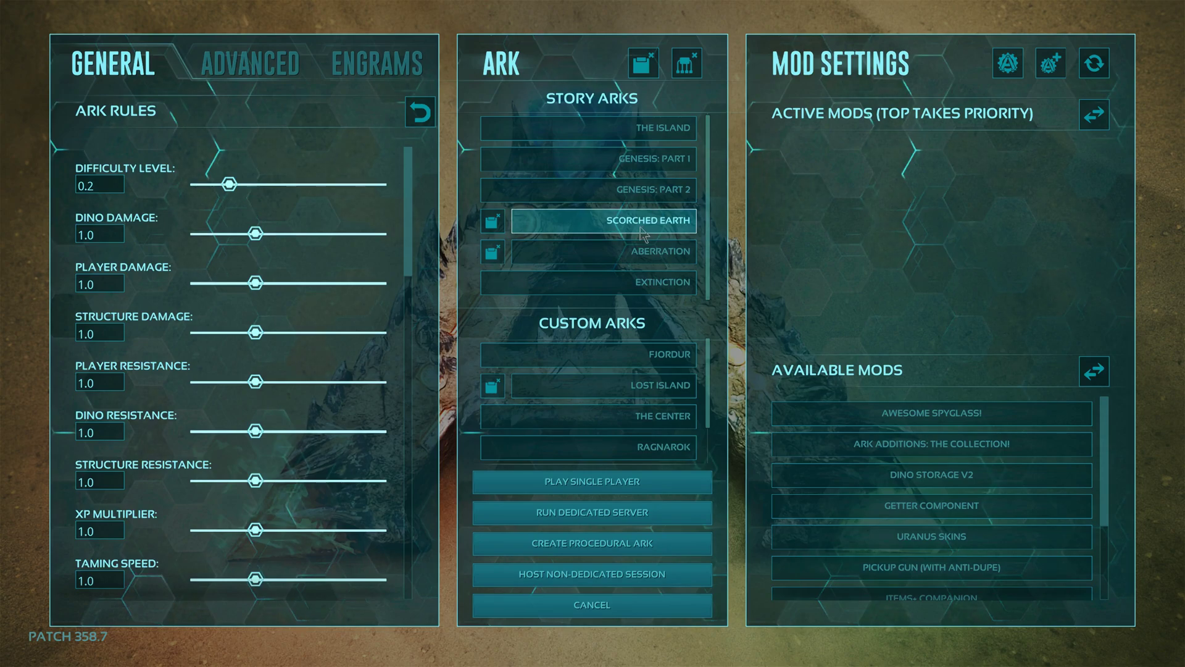
{"action": "left_click", "coordinate": [590, 488]}
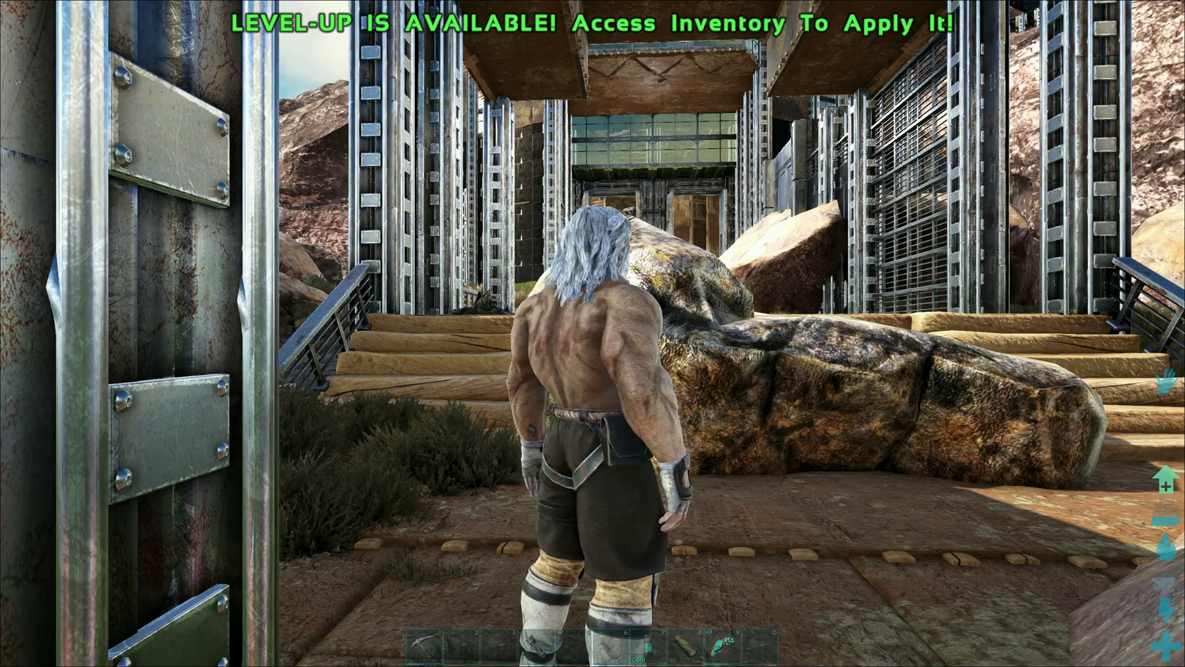
- Walk through the loaded Scorched Earth base and inspect its structures and tamed creatures
{"action": "key", "text": "w"}
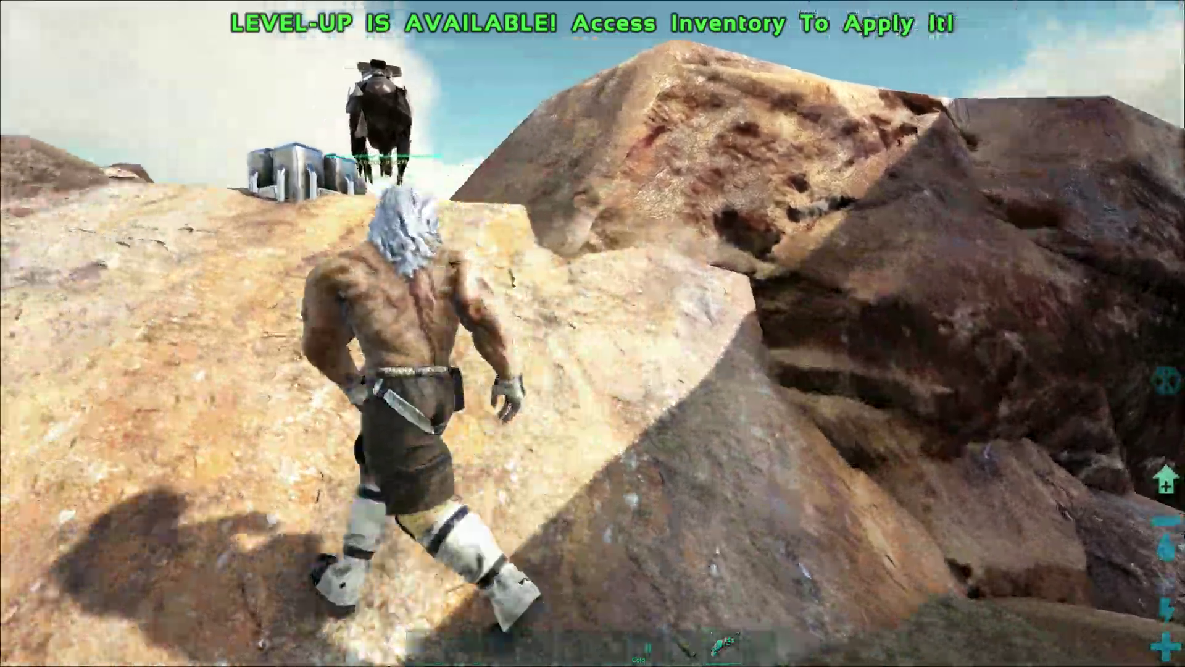
{"action": "key", "text": "w"}
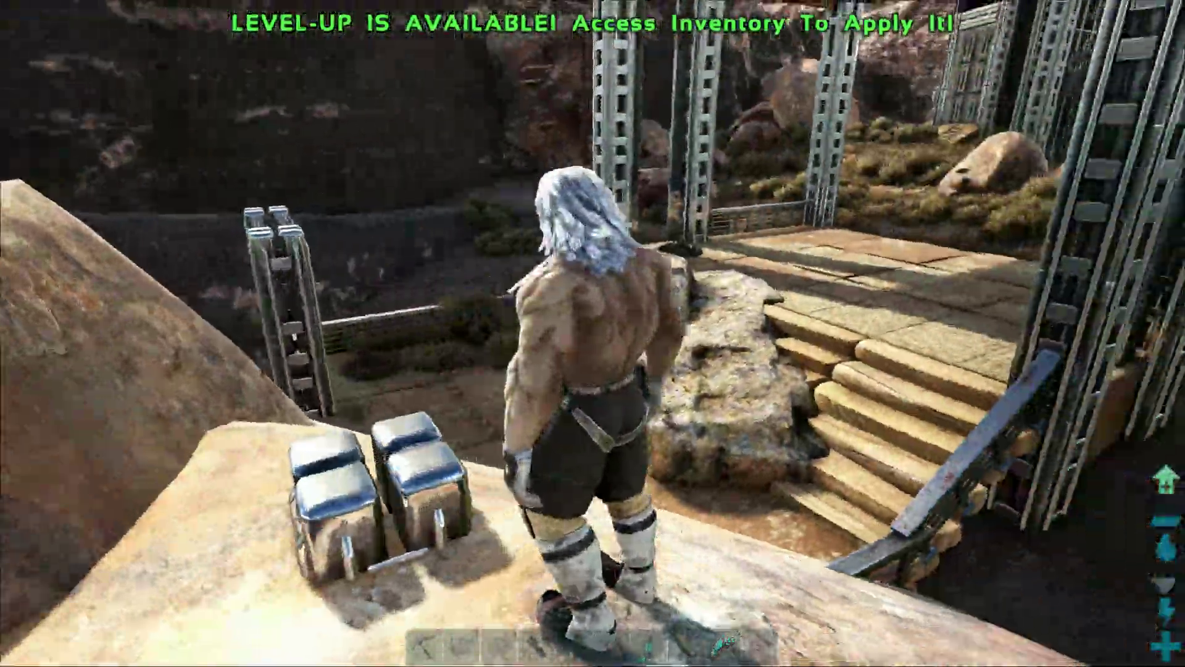
{"action": "key", "text": "w"}
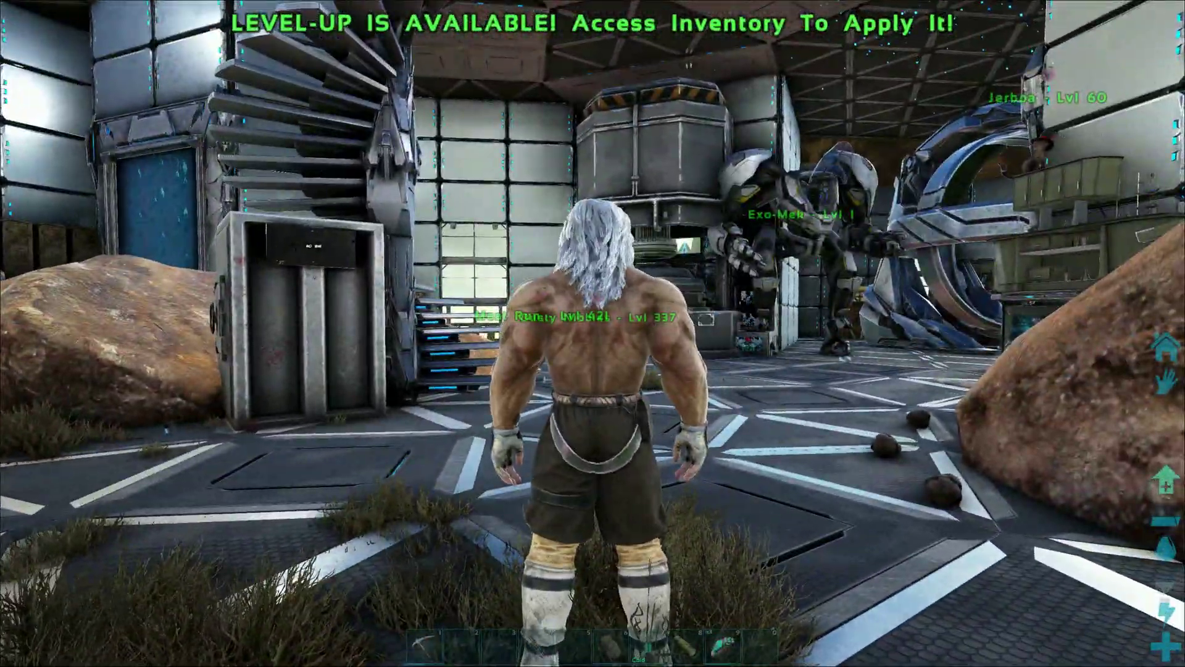
{"action": "key", "text": "w"}
{"action": "key", "text": "w"}
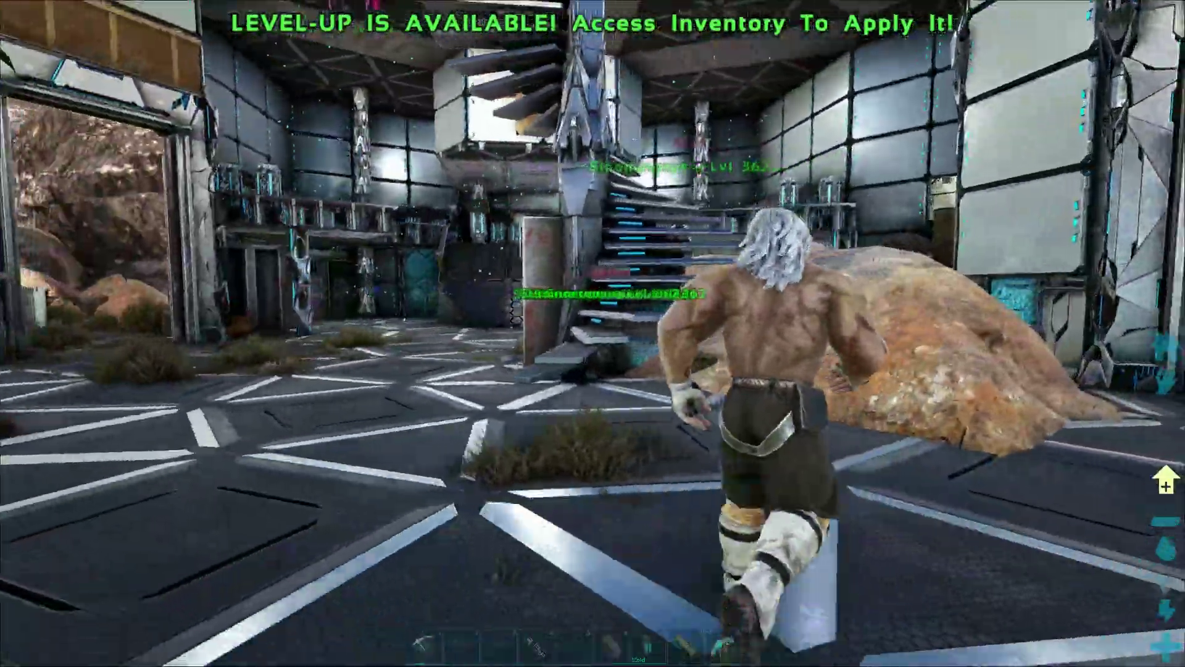
{"action": "key", "text": "w"}
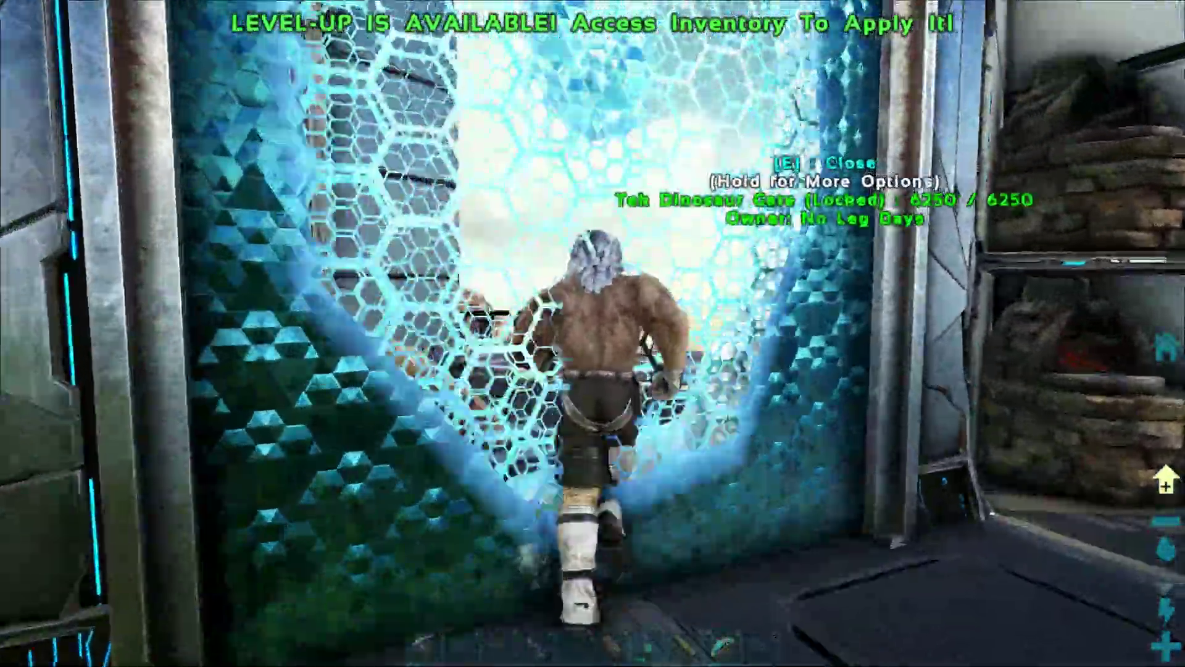
{"action": "key", "text": "k"}
{"action": "key", "text": "w"}
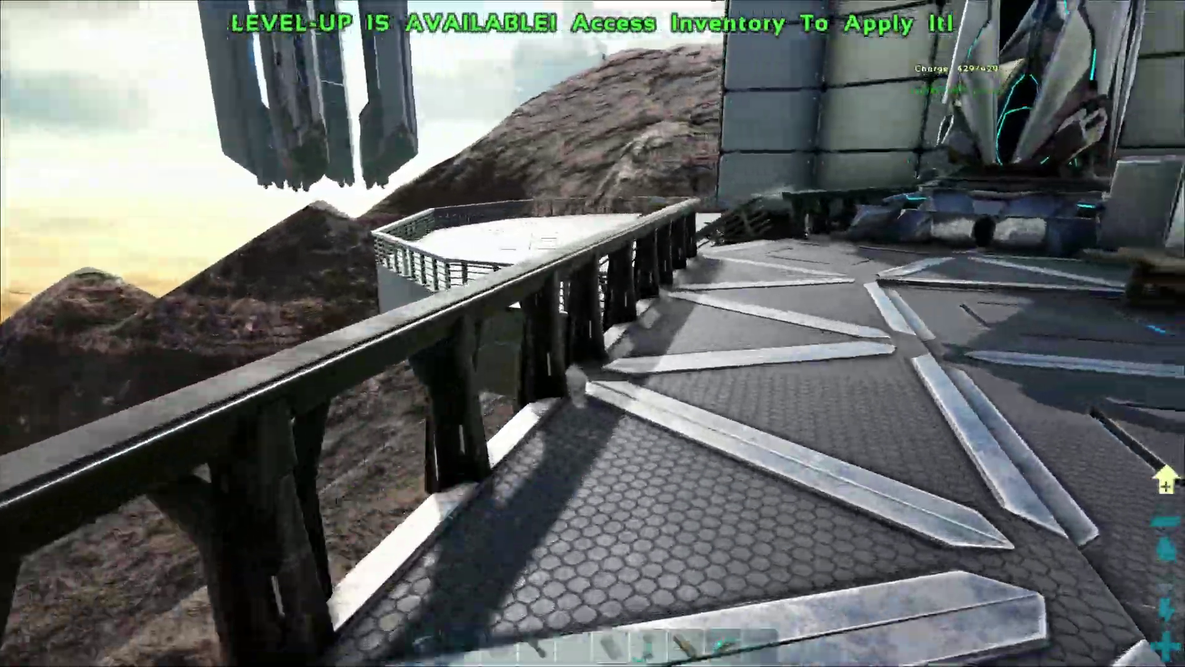
{"action": "key", "text": "w"}
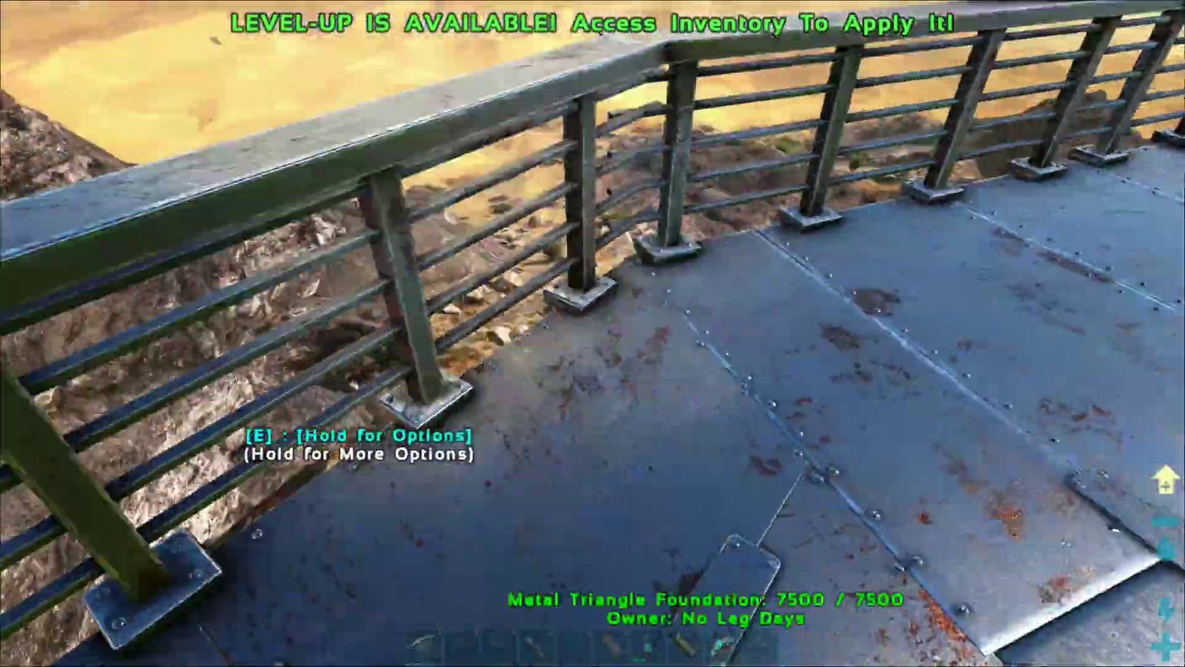
{"action": "key", "text": "w"}
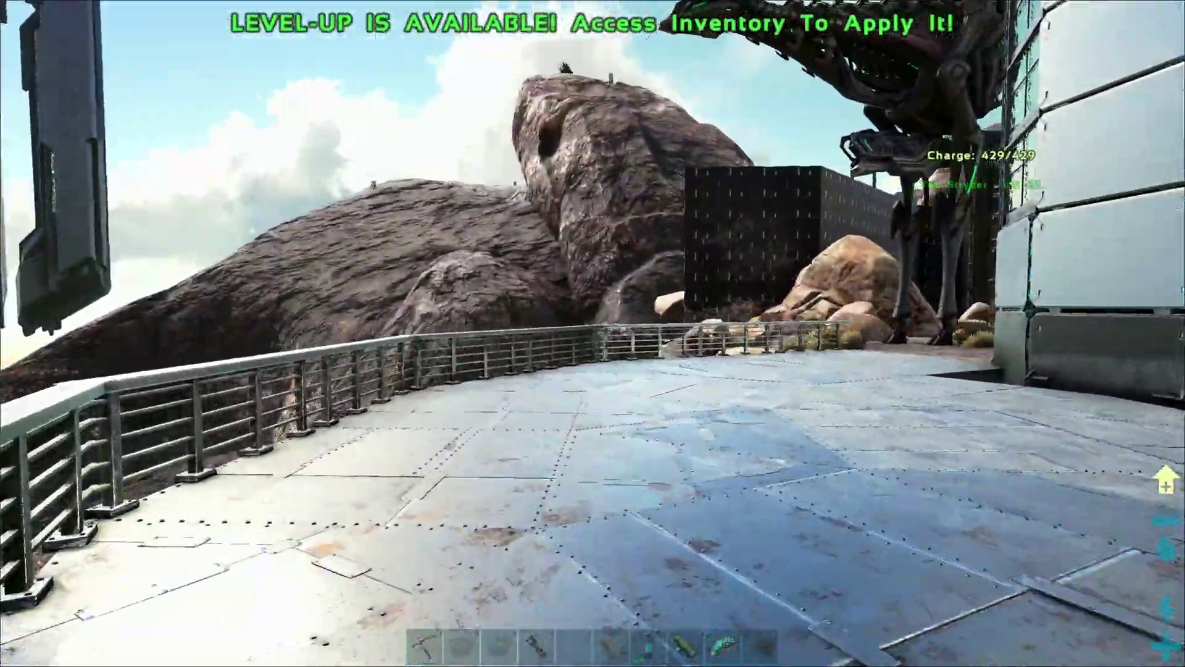
{"action": "key", "text": "w"}
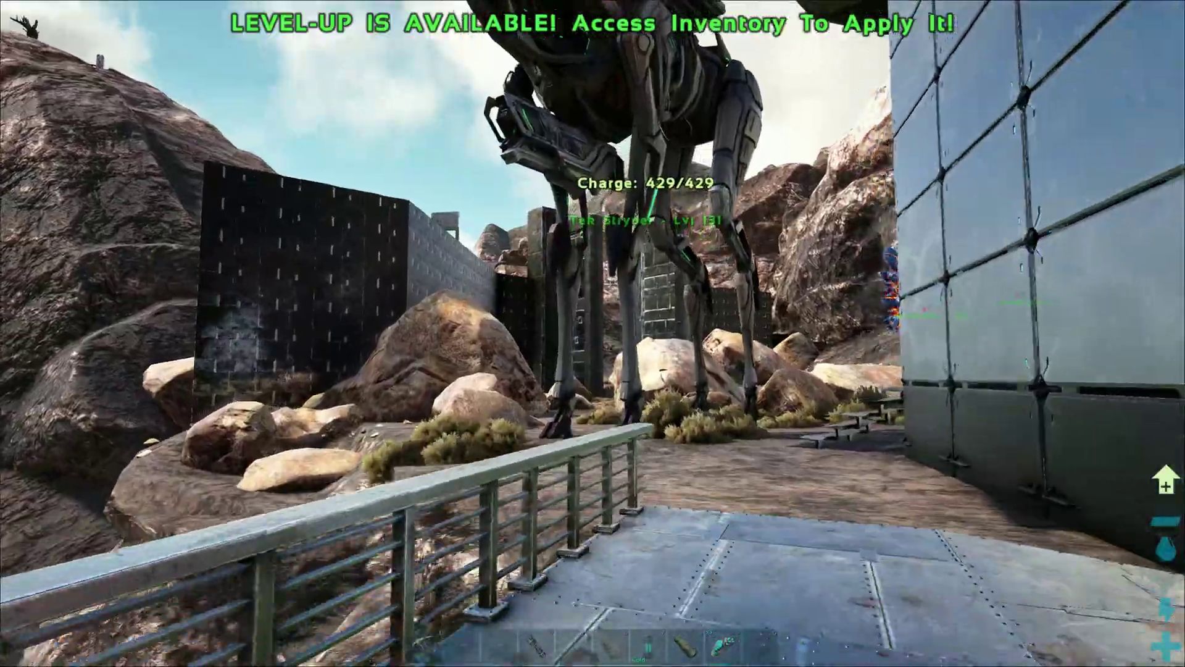
{"action": "key", "text": "w"}
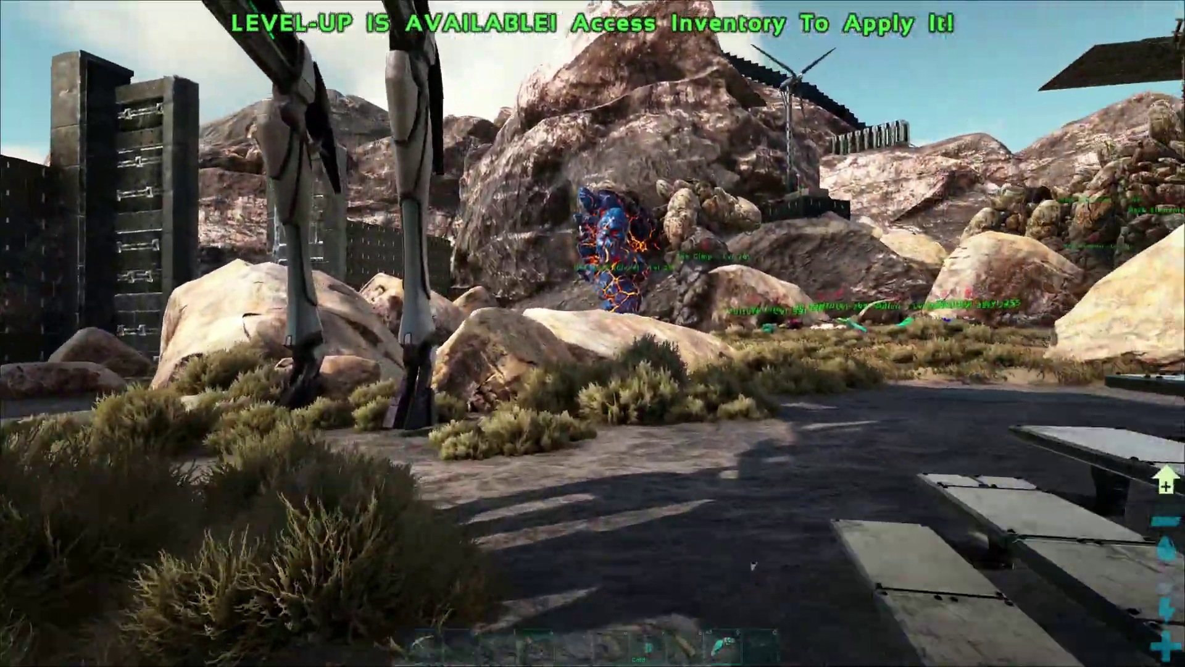
{"action": "key", "text": "w"}
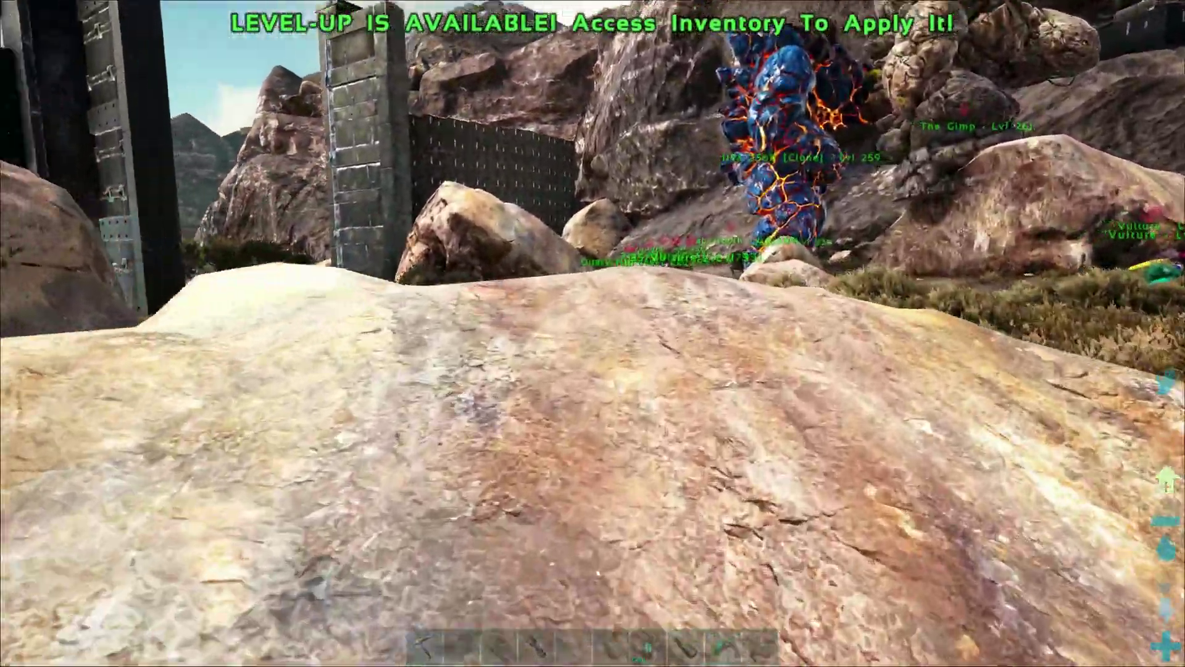
{"action": "key", "text": "w"}
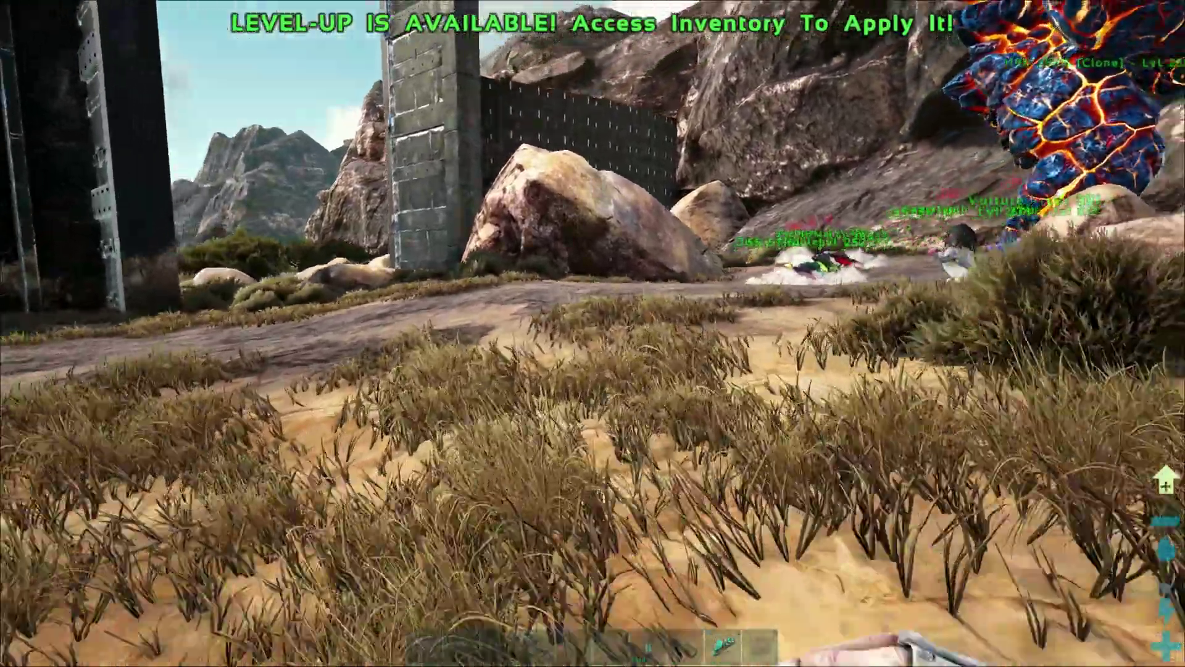
{"action": "key", "text": "w"}
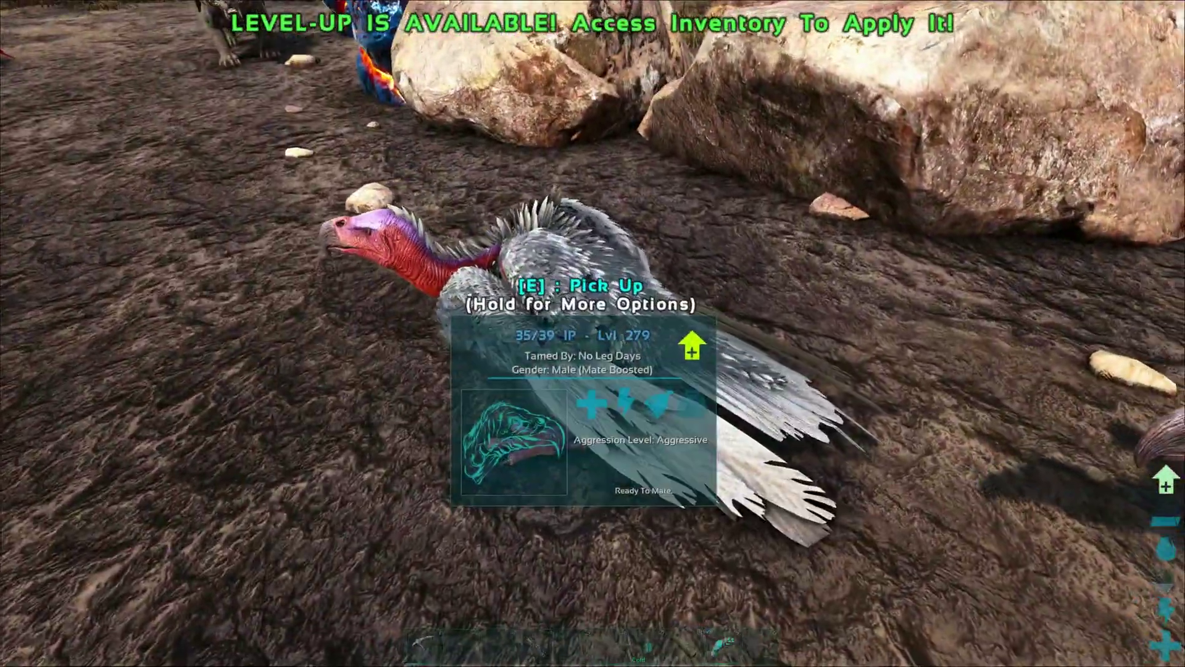